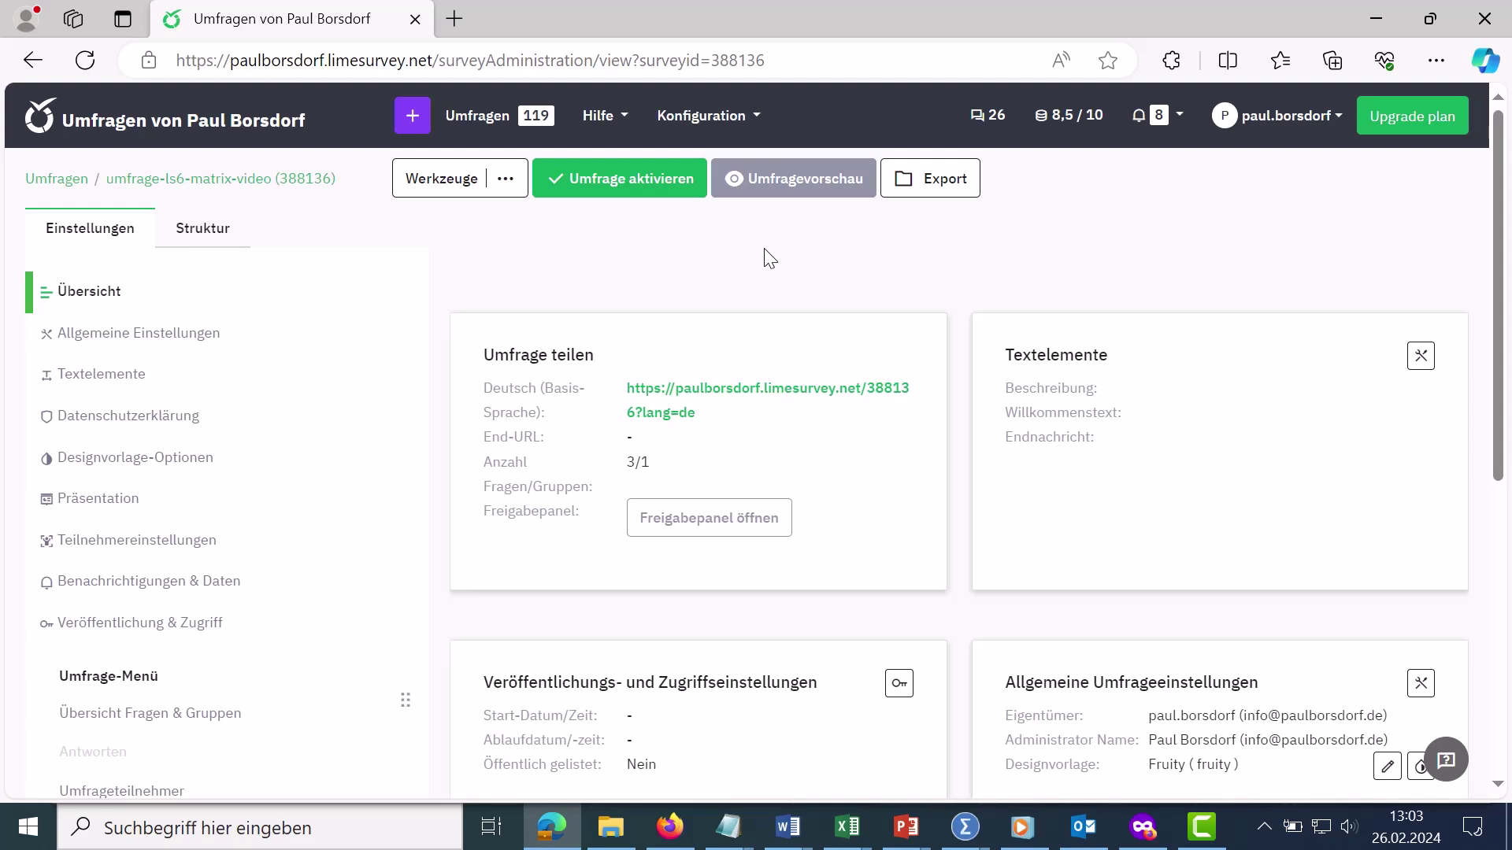
- Look over the survey's question structure and the add-question page, then return to the settings list
left_click(618, 173)
left_click(207, 229)
left_click(162, 319)
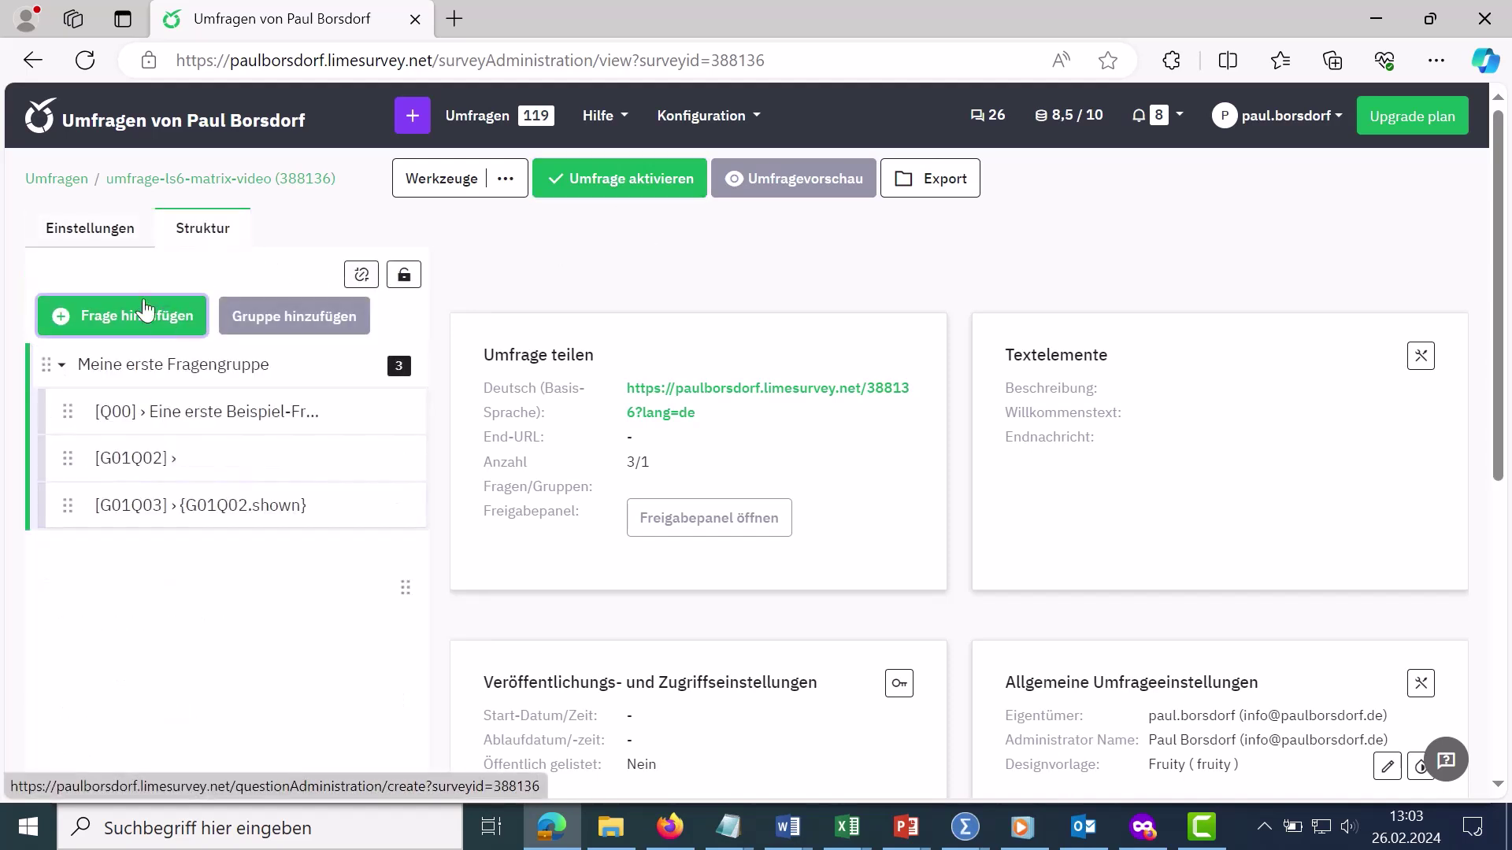
left_click(99, 246)
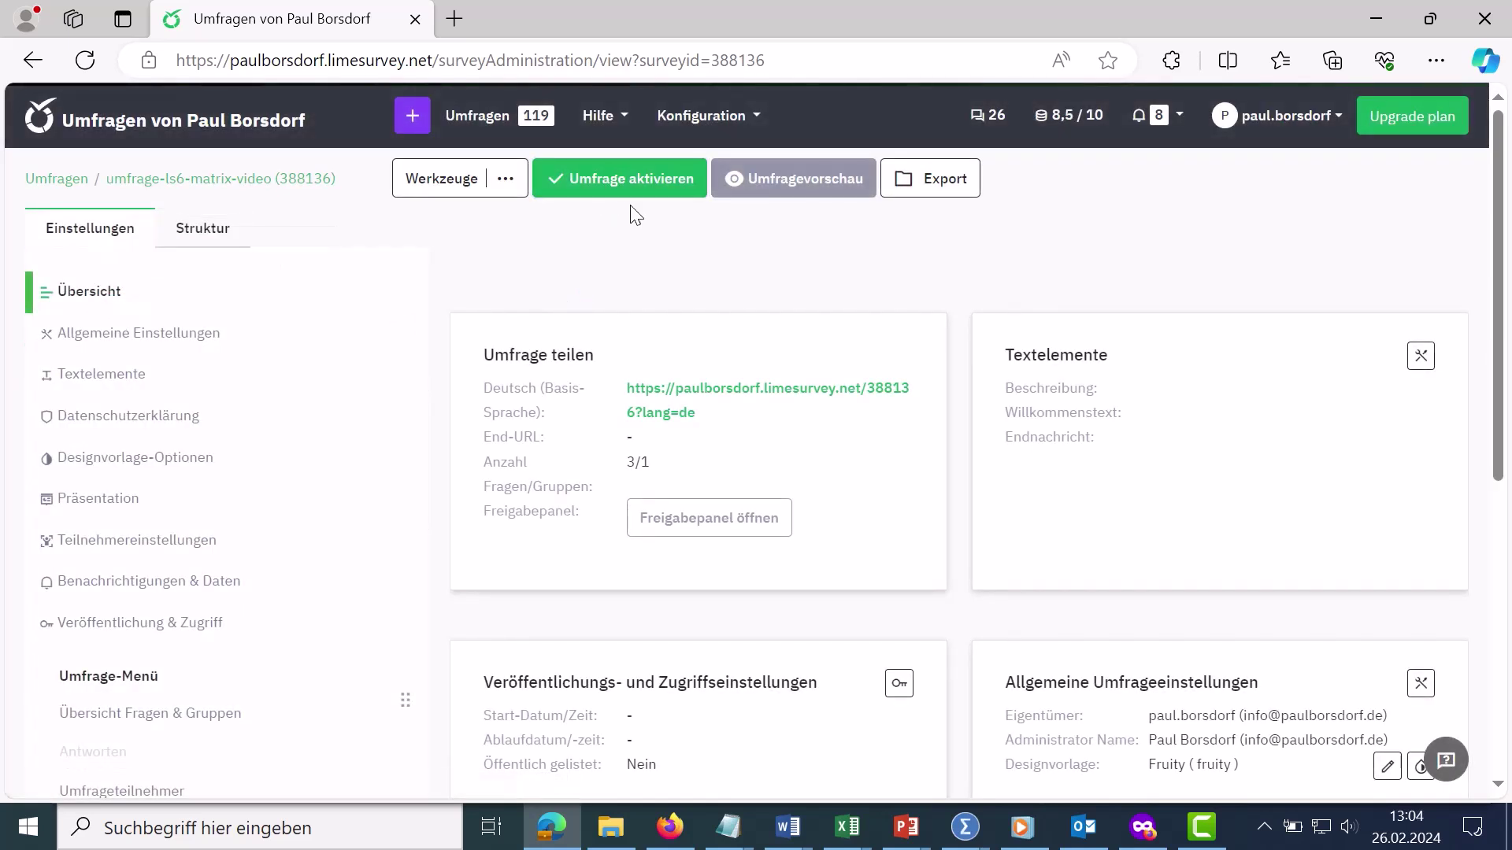
- In the activation dialog, review the warnings and set Anonymisierte Antworten to An
left_click(608, 170)
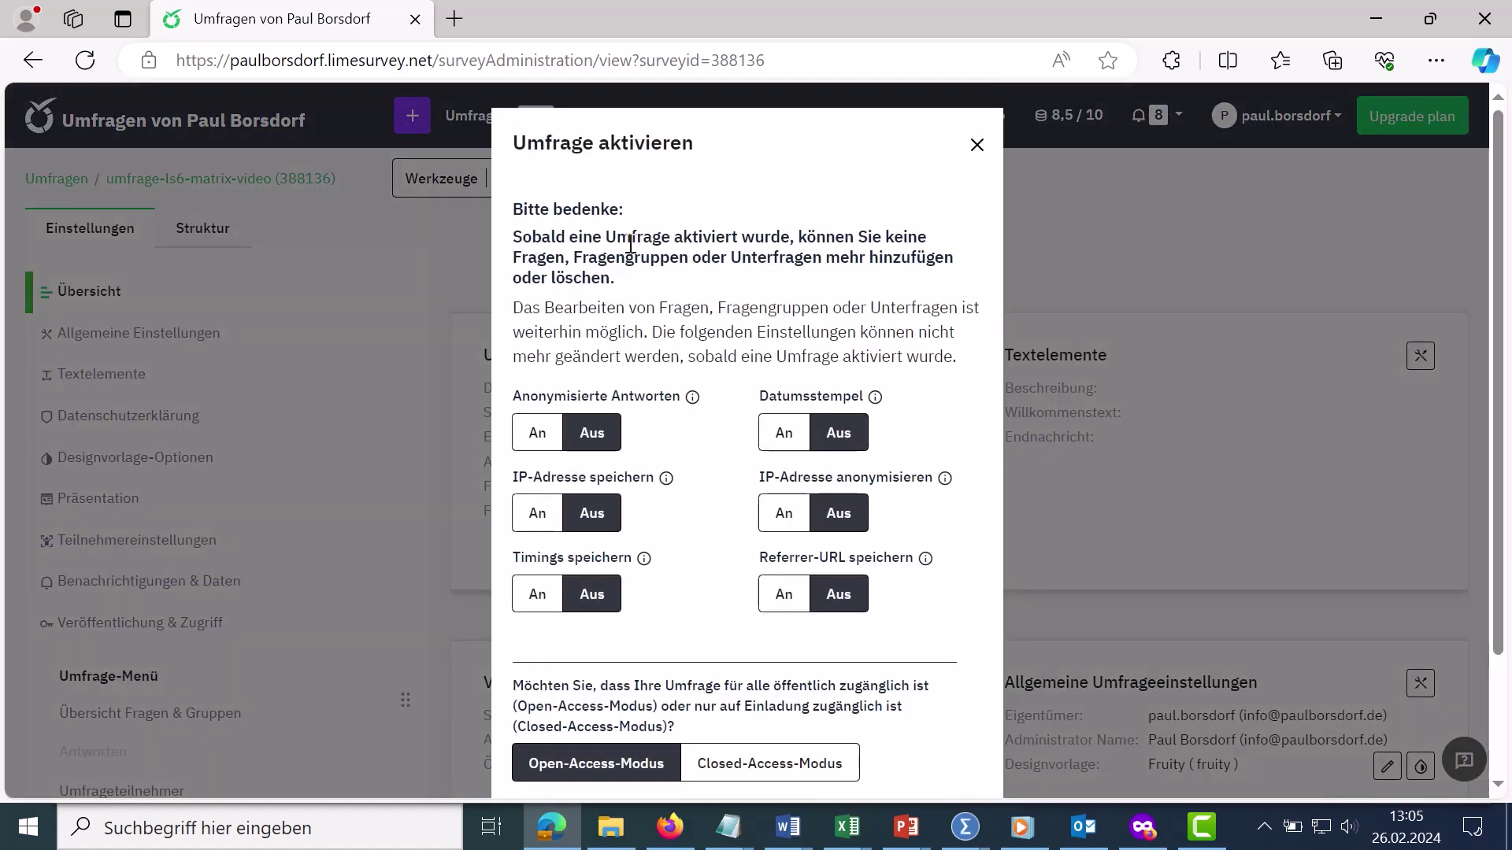
left_click_drag(516, 241, 790, 240)
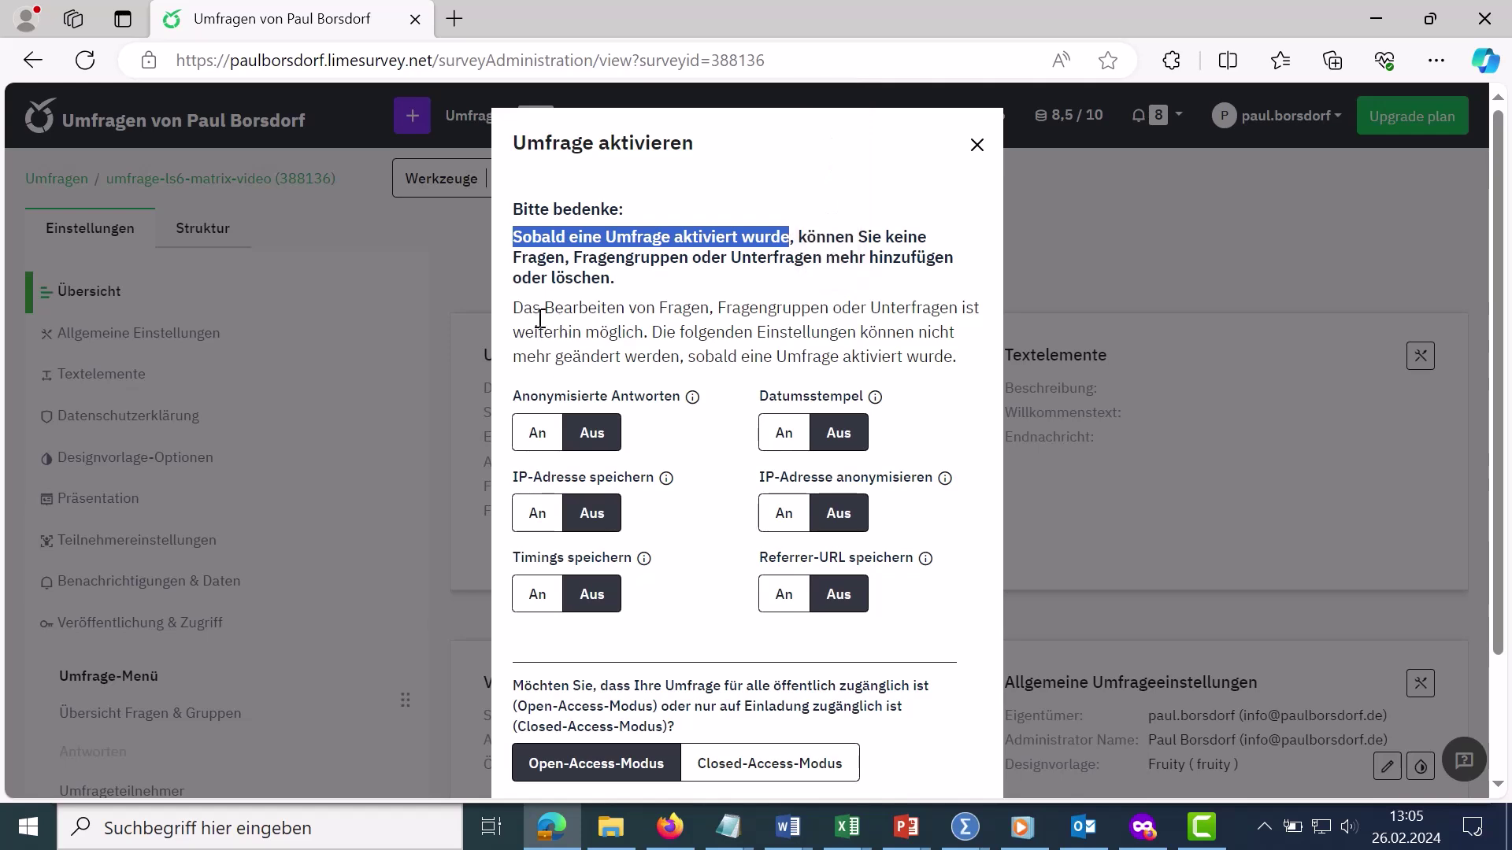
left_click_drag(543, 311, 722, 321)
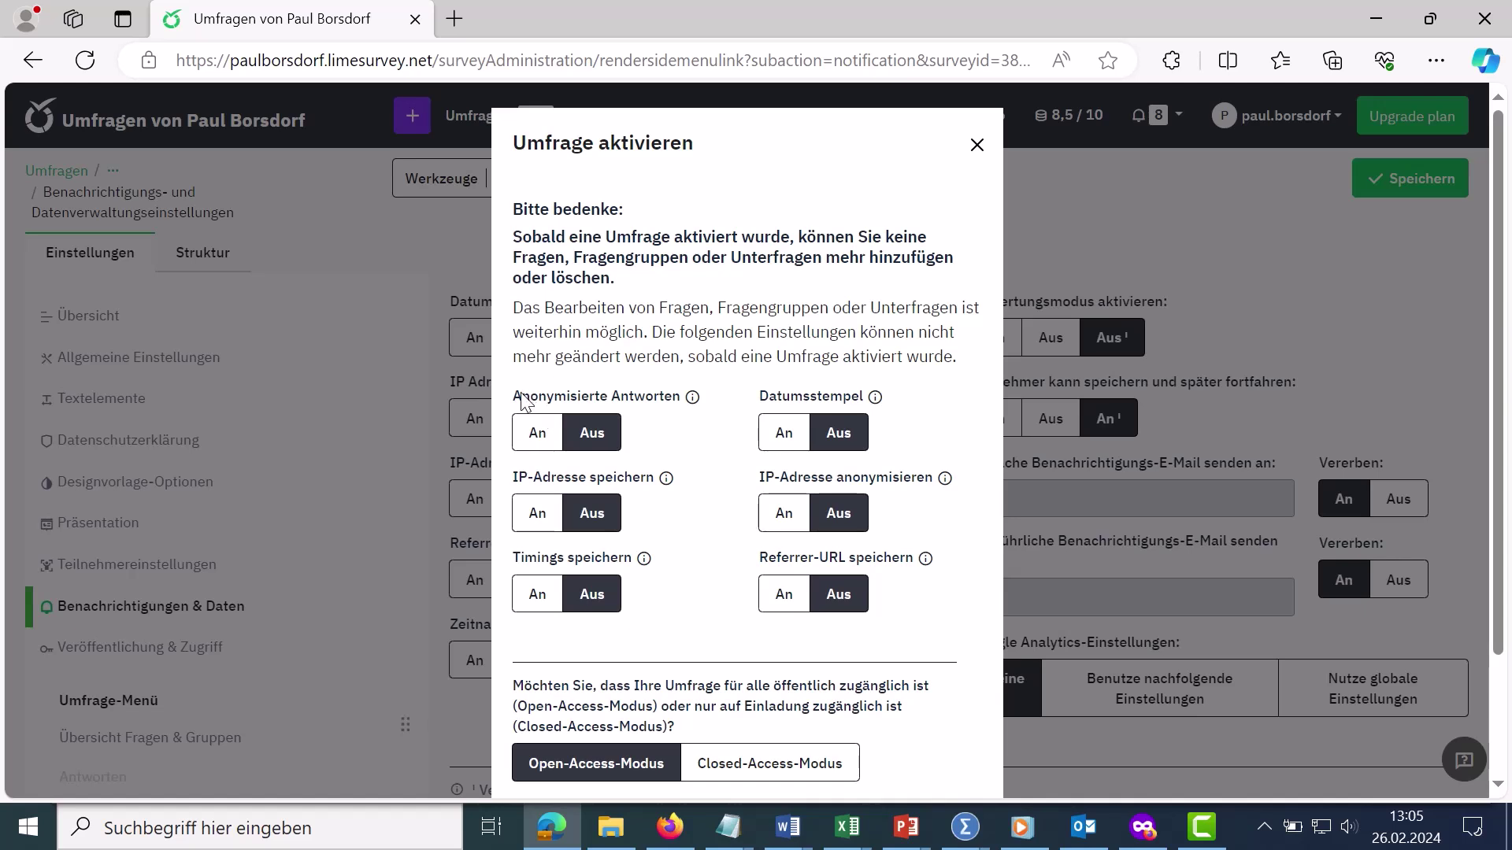
left_click_drag(525, 398, 690, 398)
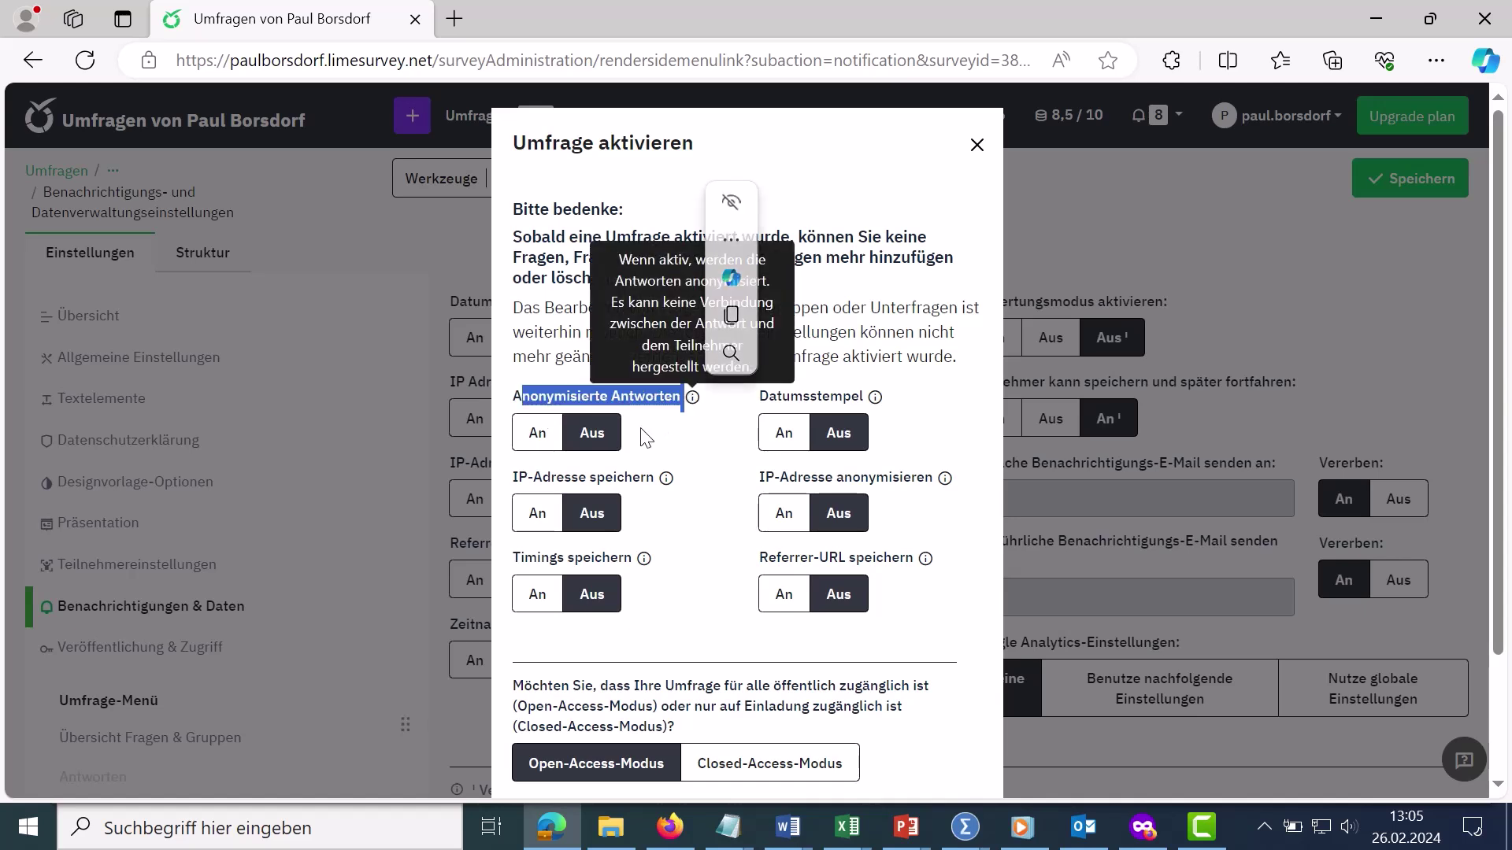
left_click(538, 435)
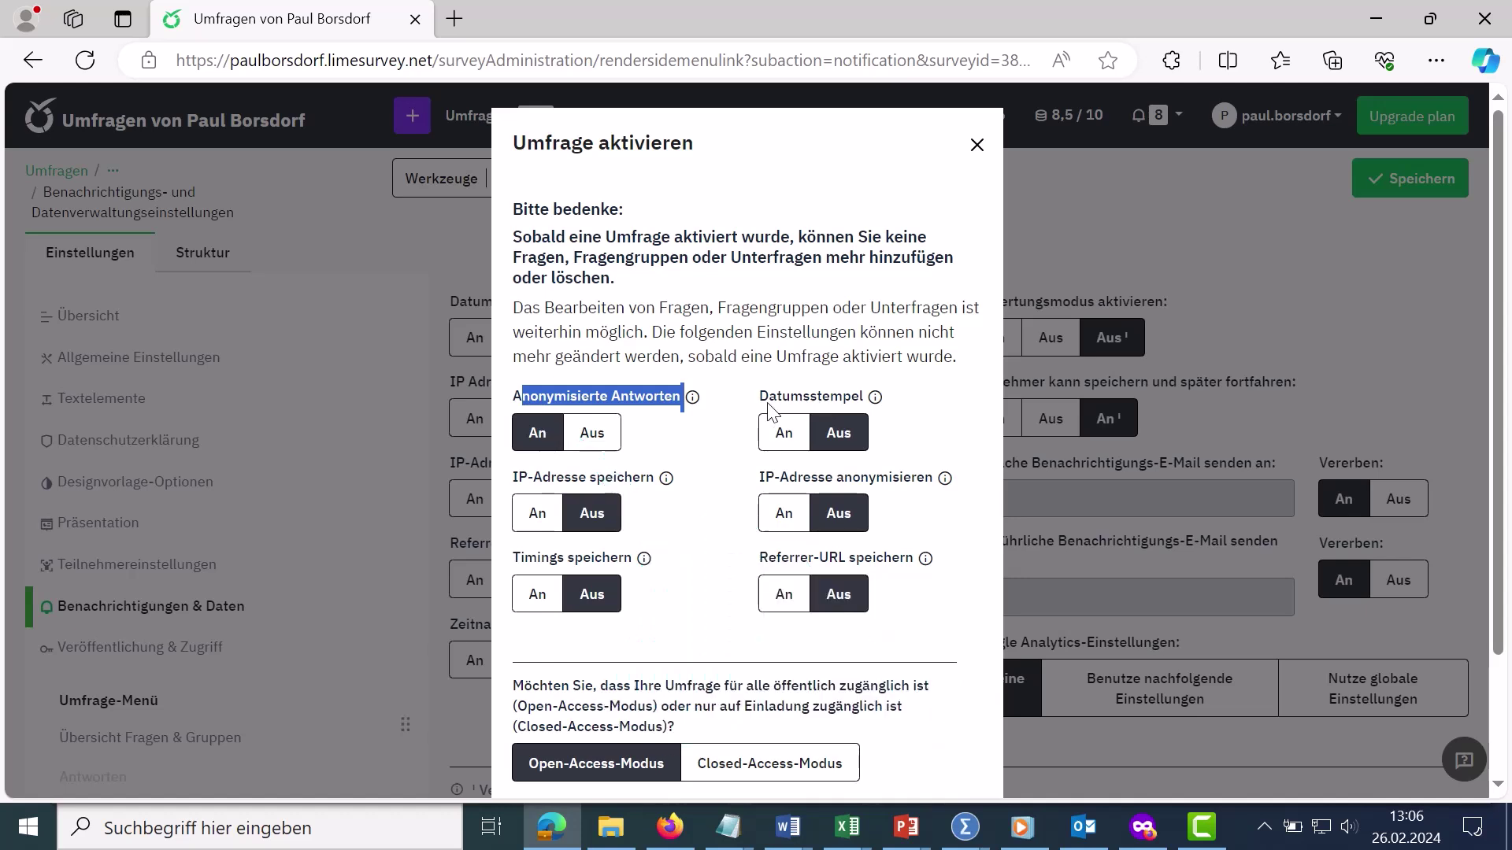
left_click_drag(760, 396, 867, 396)
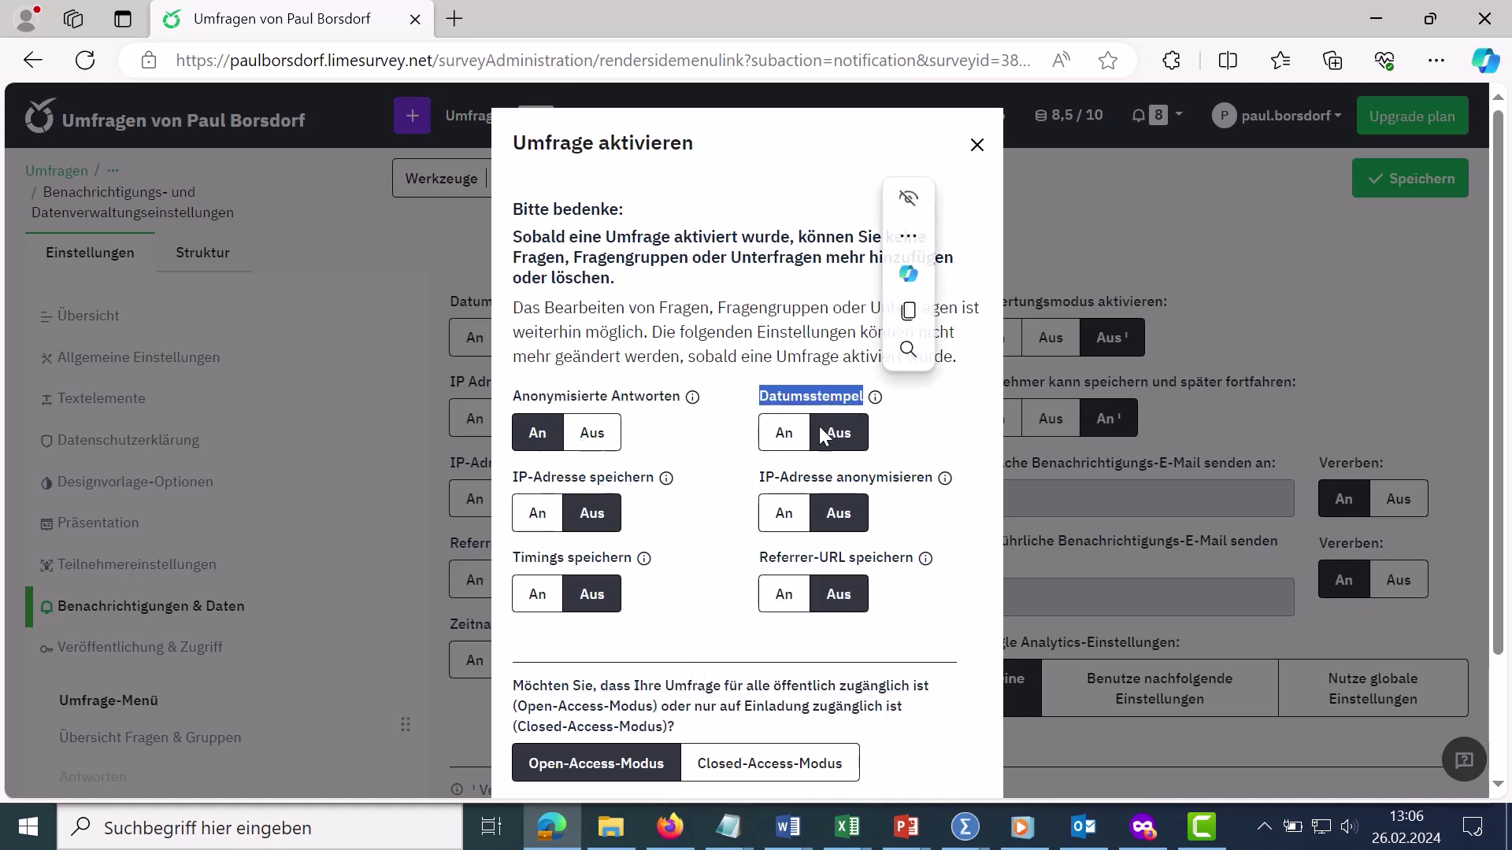
left_click_drag(512, 477, 647, 485)
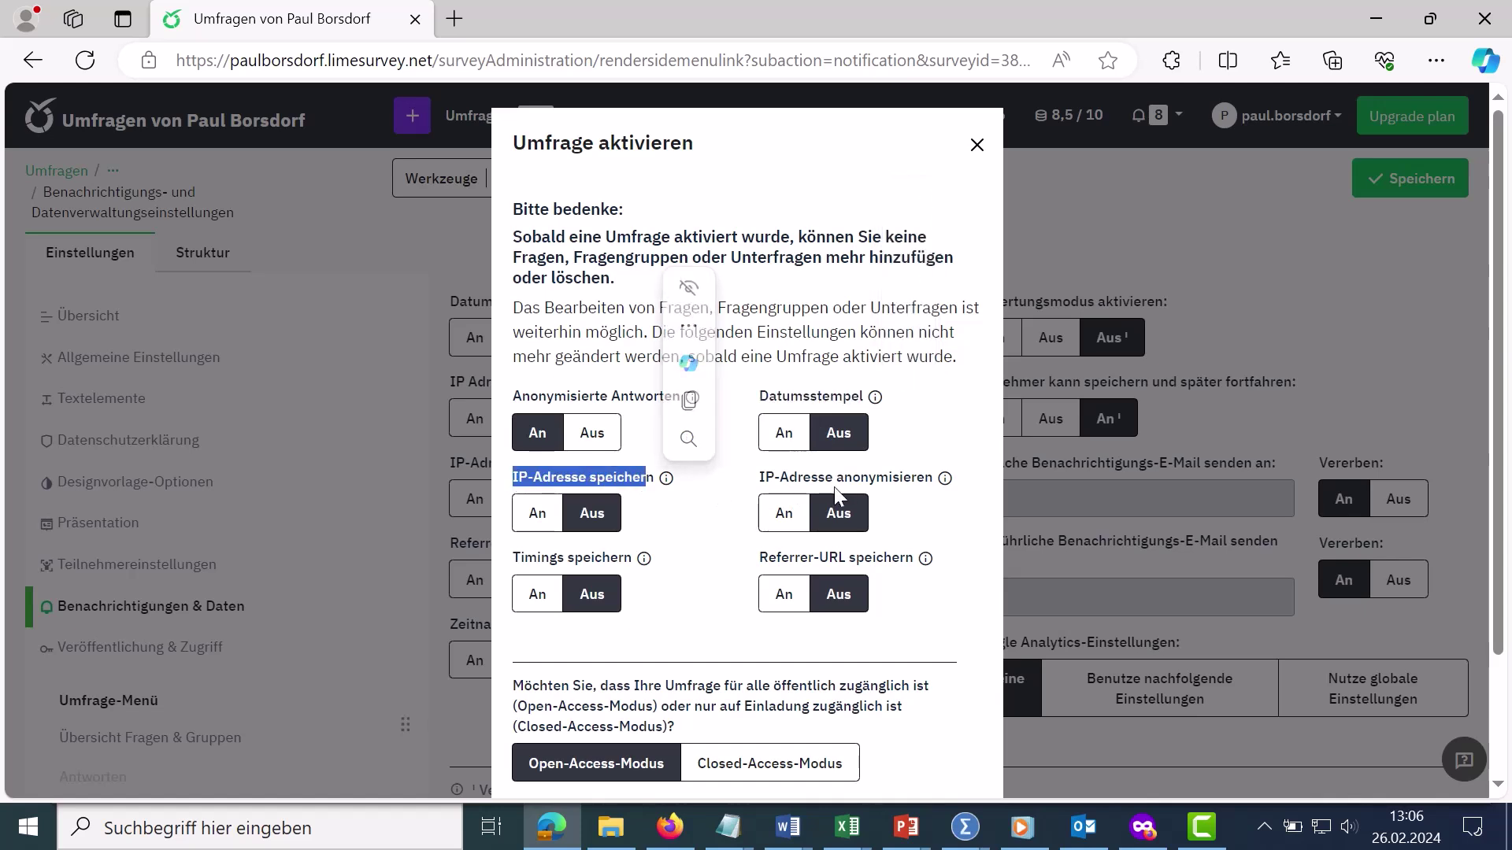
left_click_drag(513, 557, 624, 574)
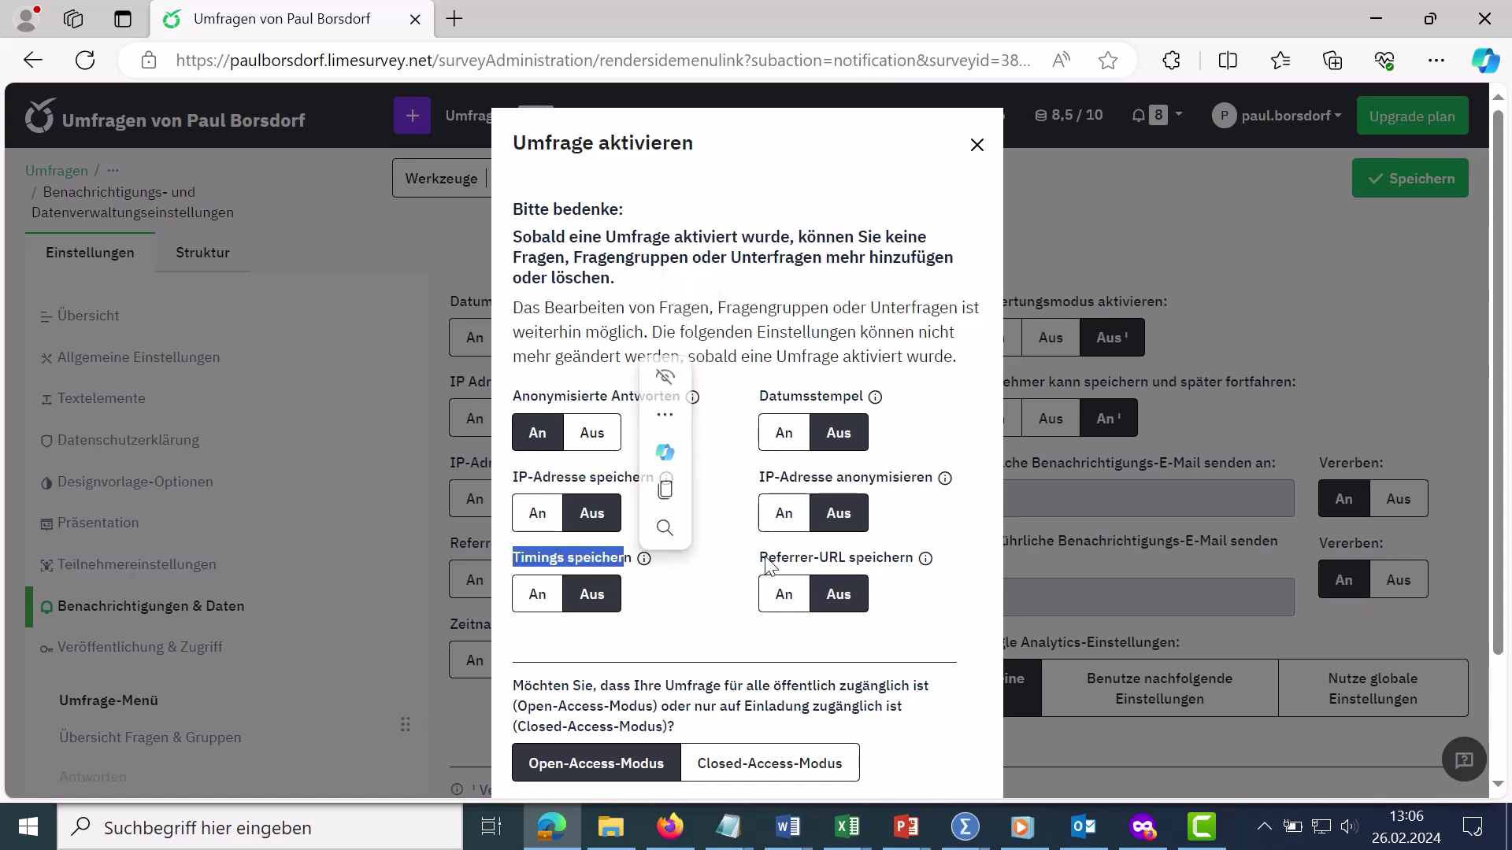
left_click_drag(760, 558, 899, 564)
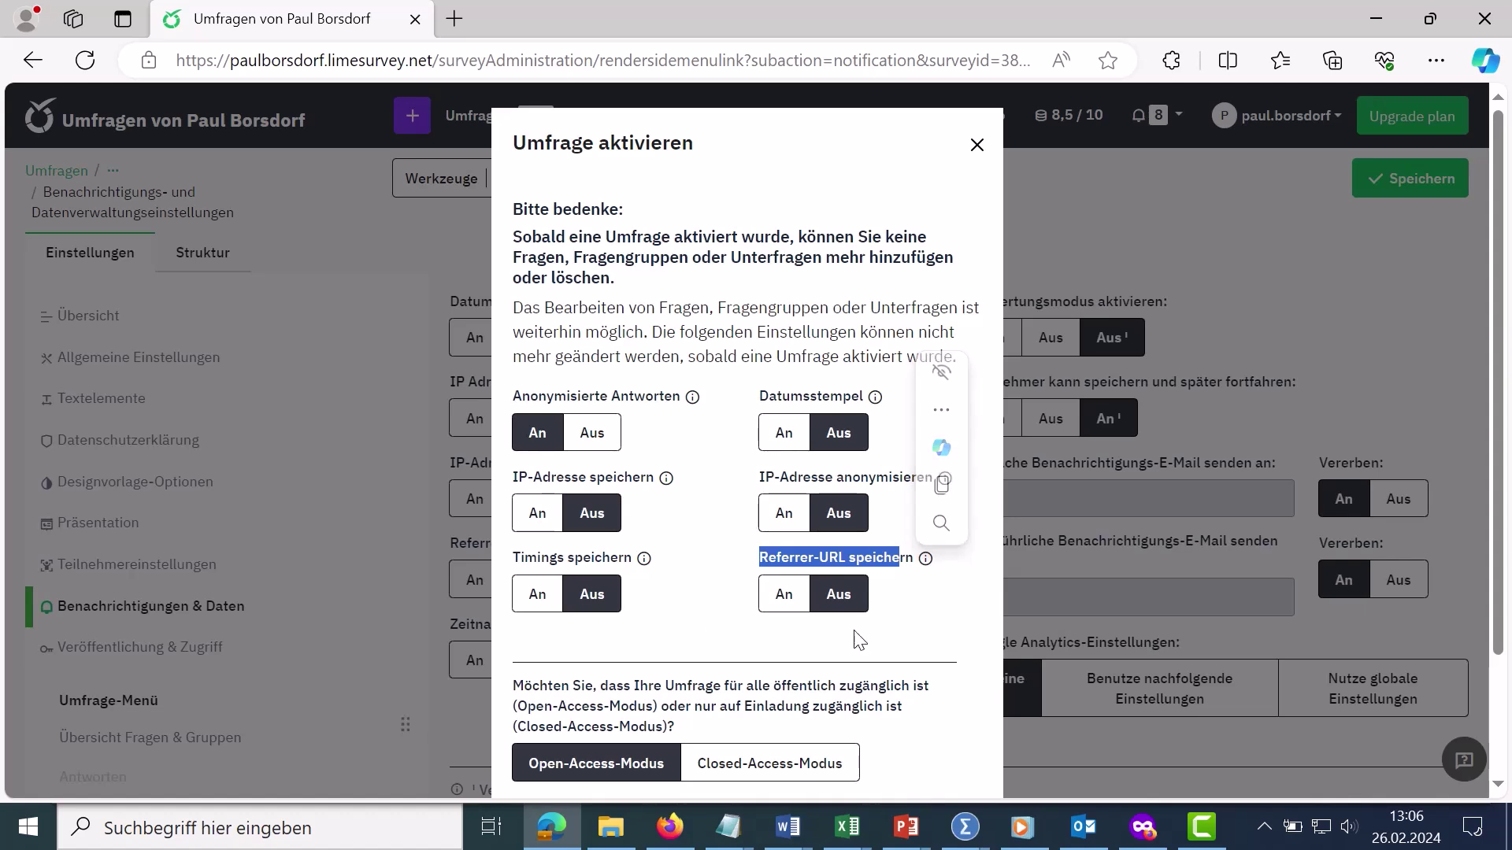
left_click(927, 636)
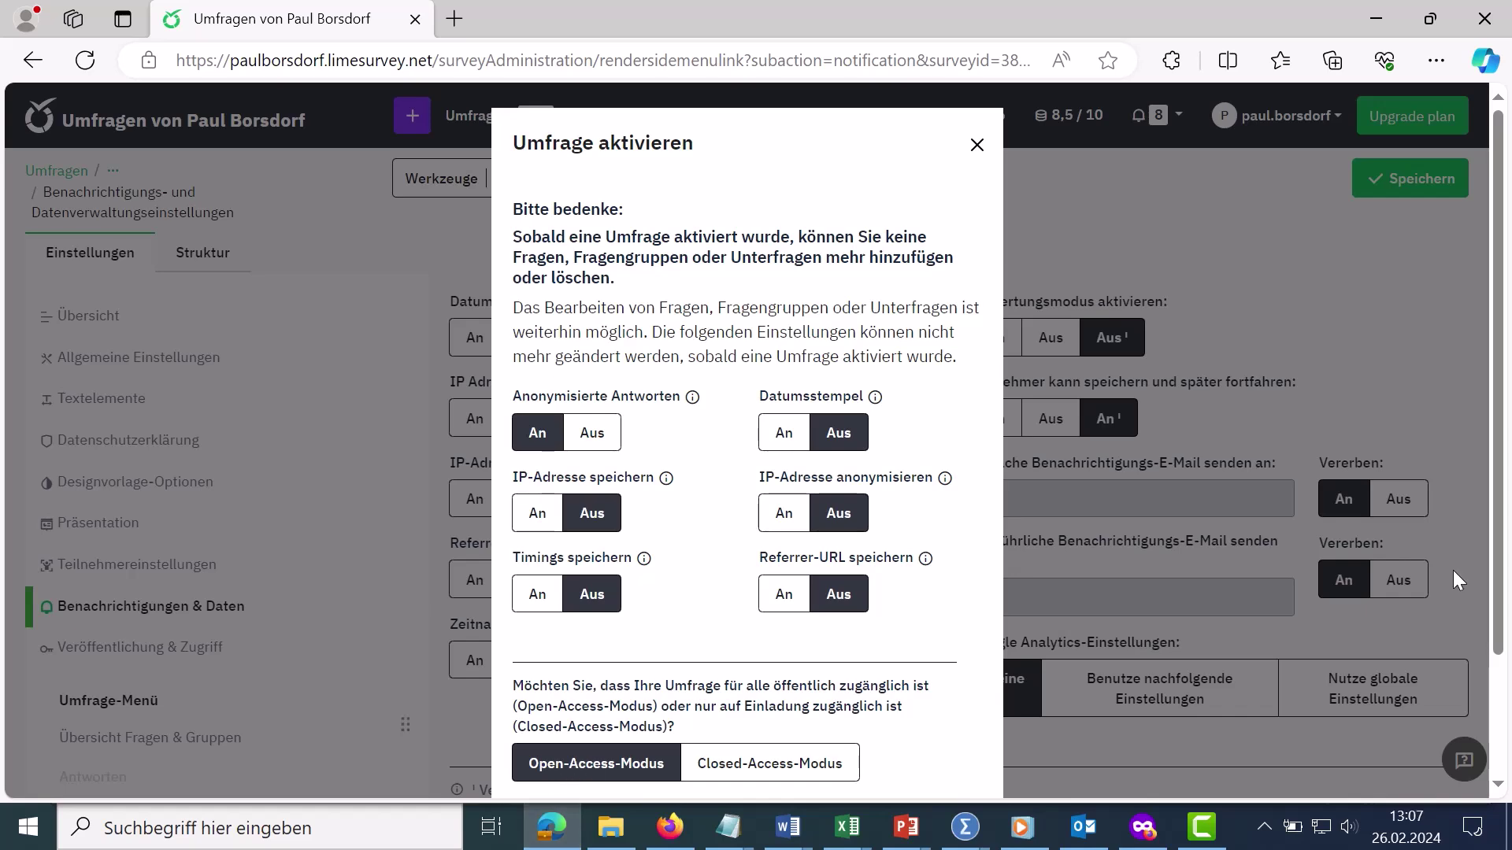
- Select Closed-Access-Modus and activate the survey with Speichern und aktivieren
scroll(1116, 612, "down", 2)
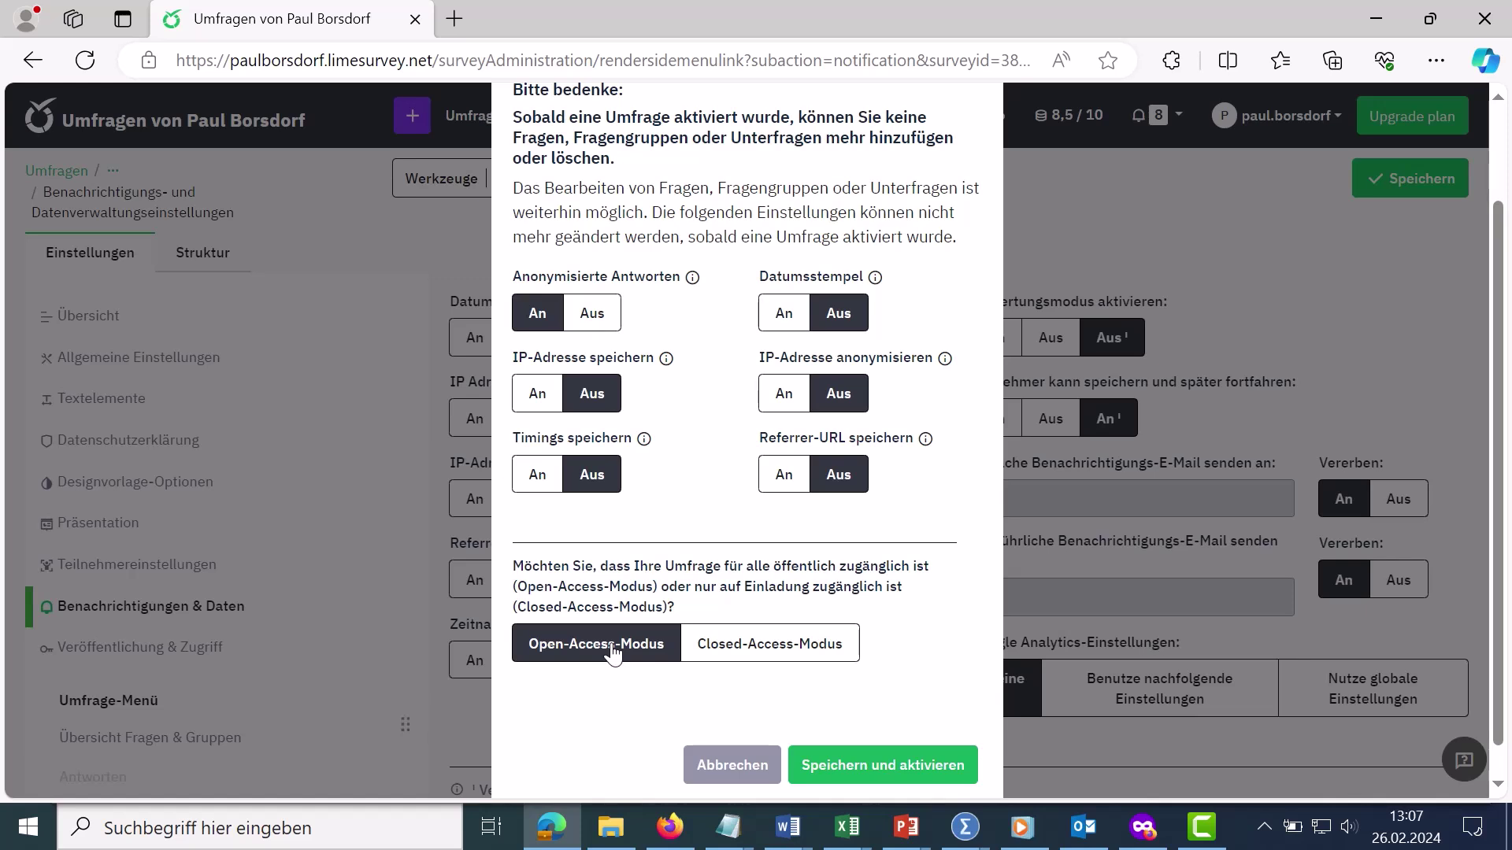
left_click(724, 651)
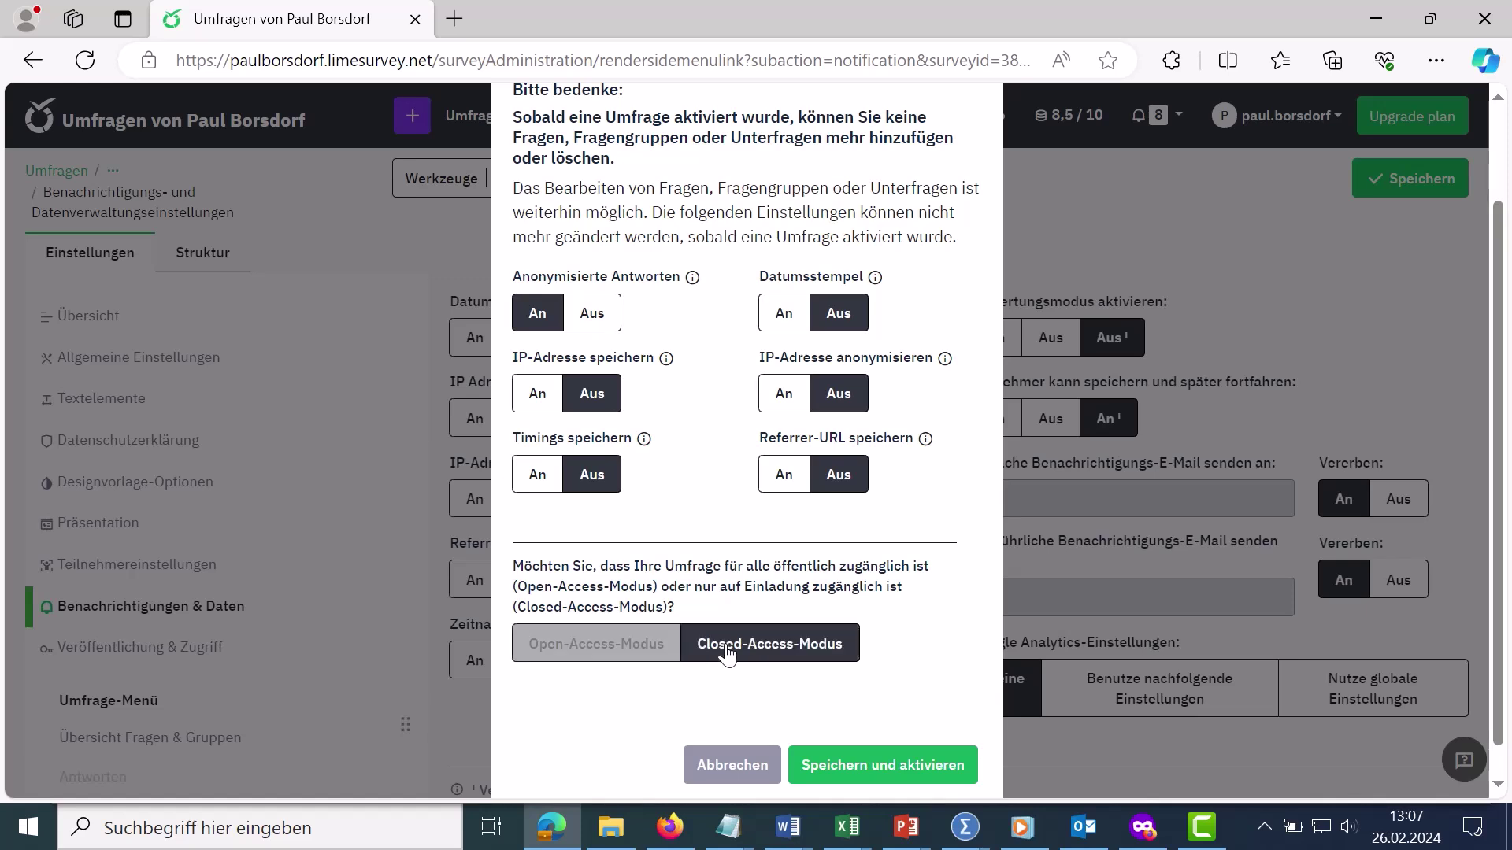
left_click(836, 775)
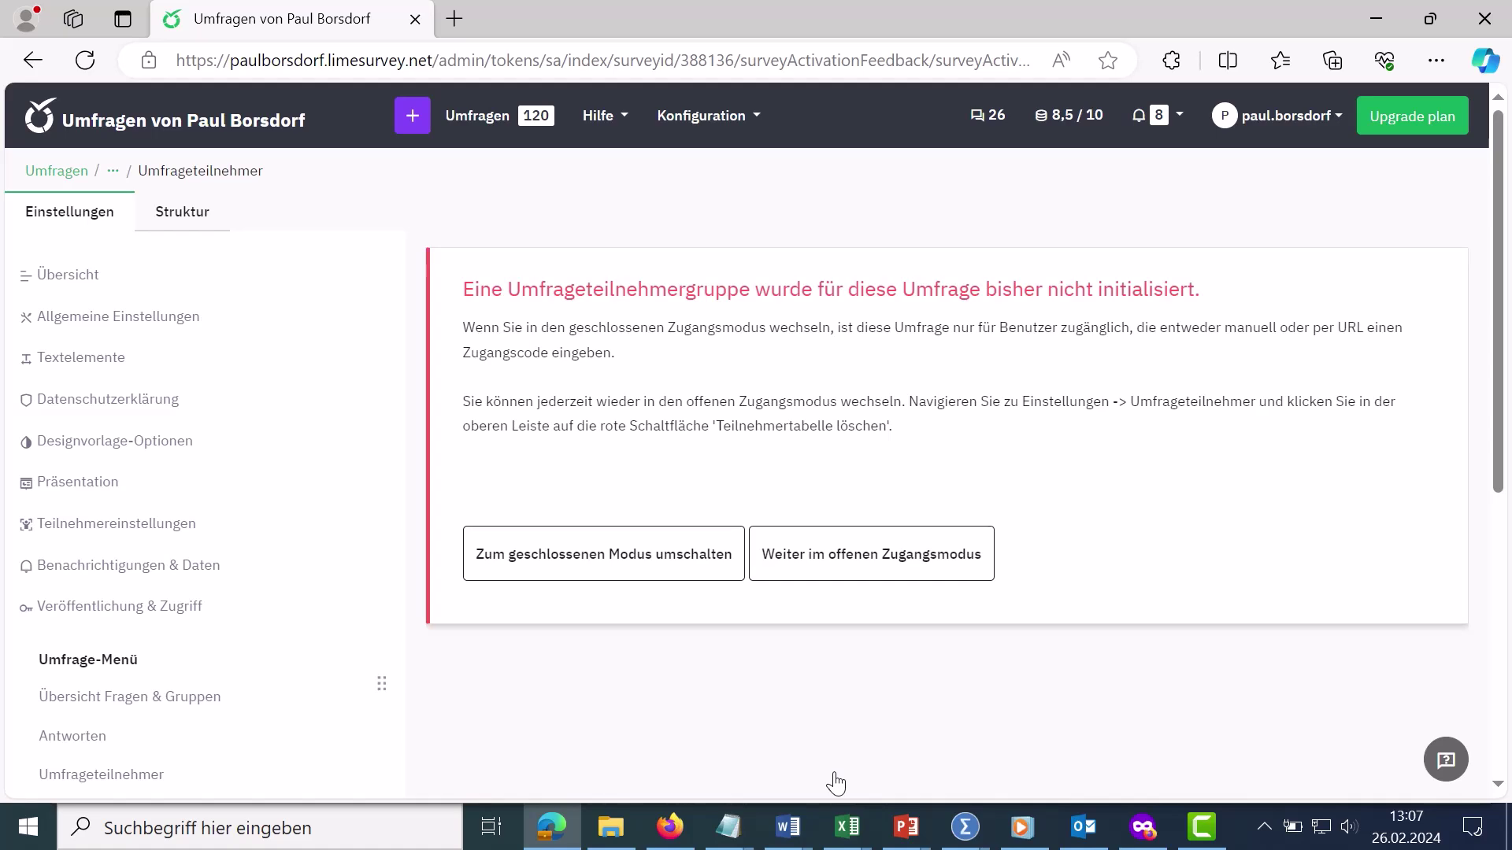
- Keep open-access mode and generate a QR code for the survey's public link in the sharing panel
left_click(912, 576)
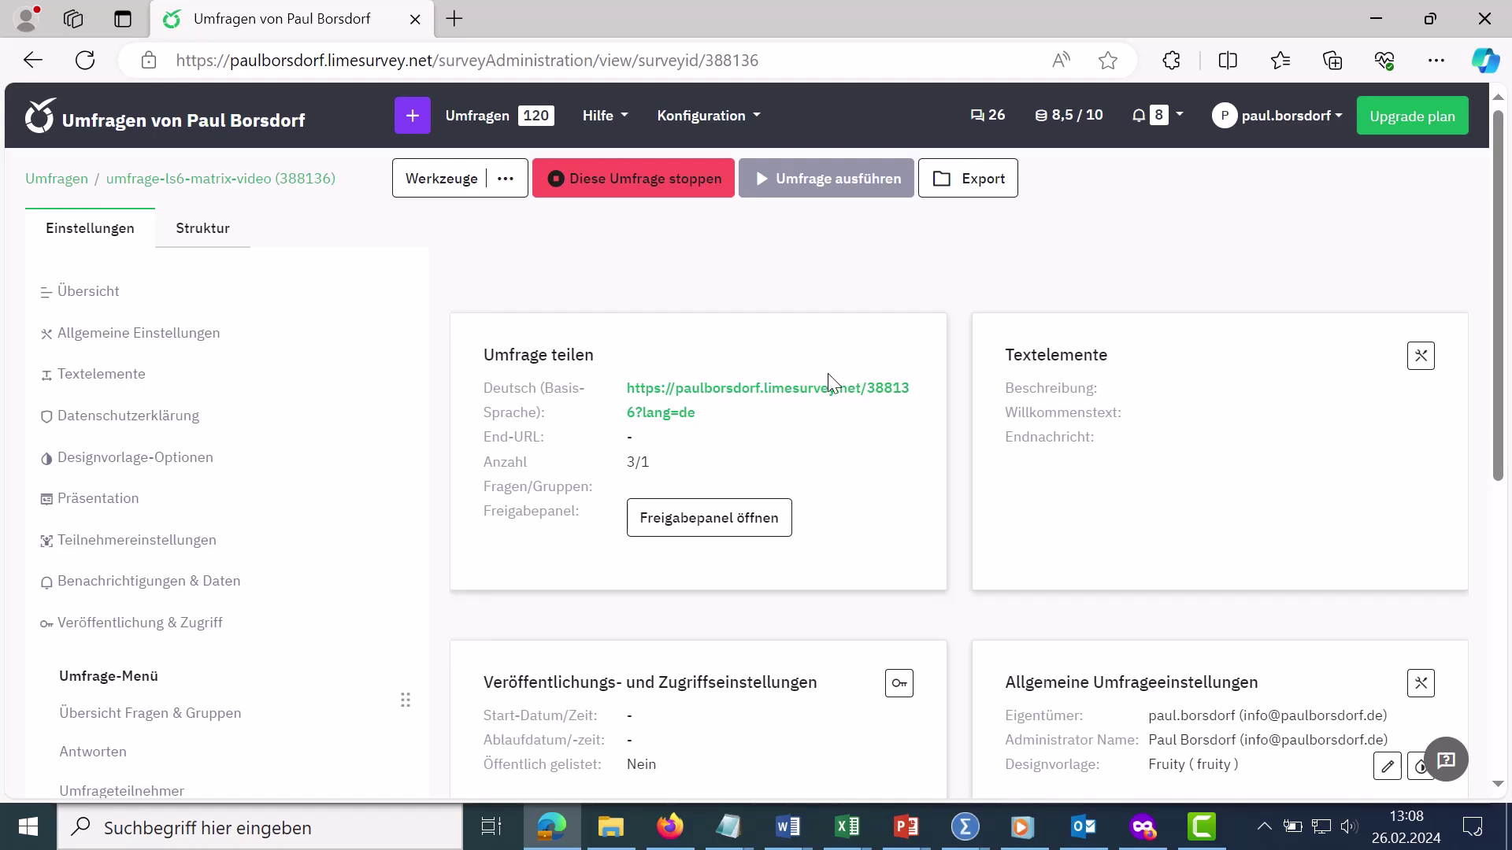
left_click_drag(698, 415, 627, 390)
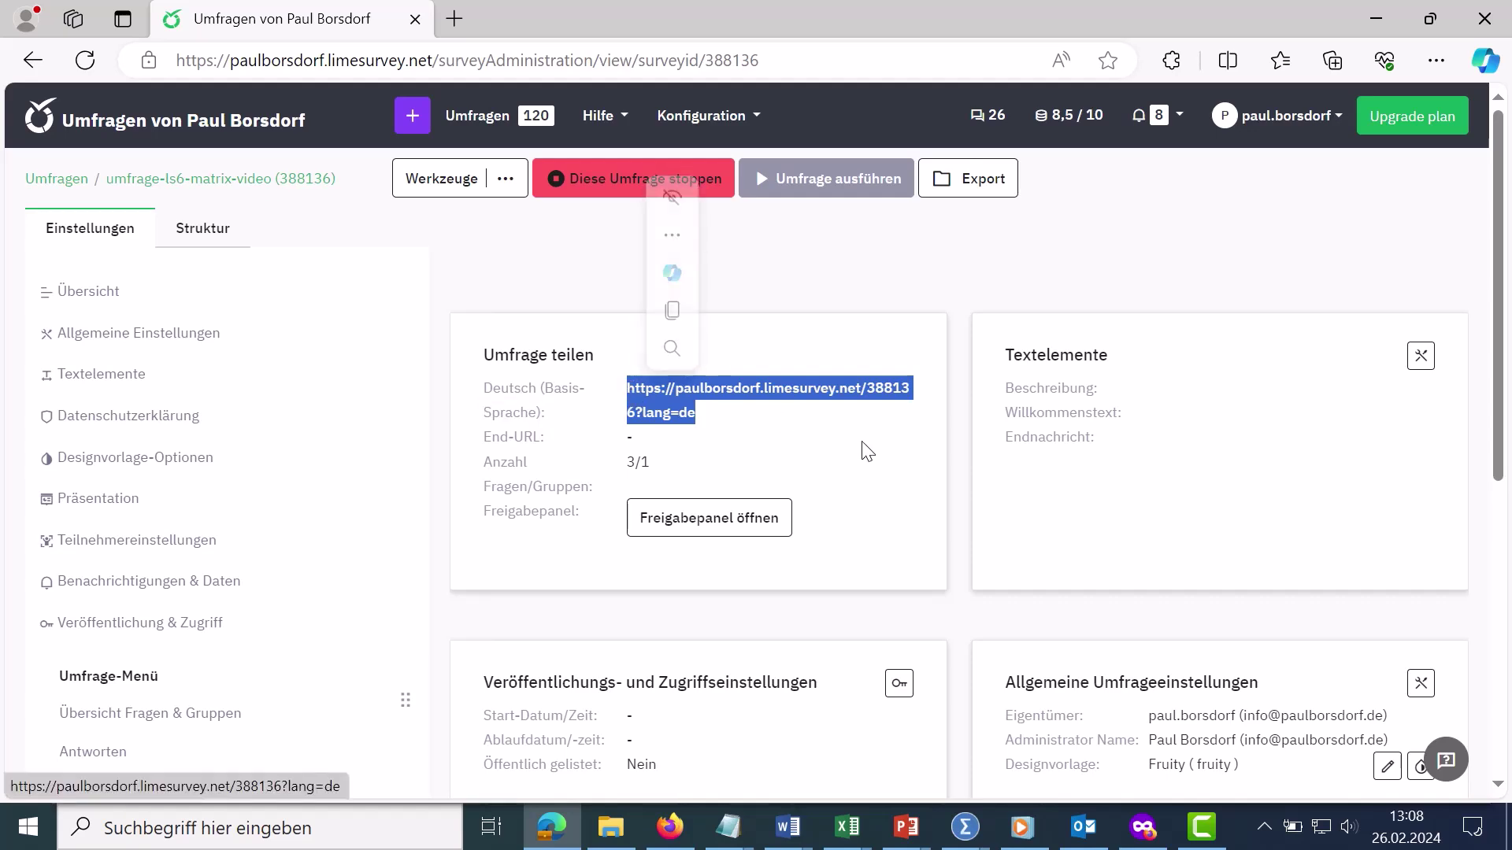
left_click(707, 524)
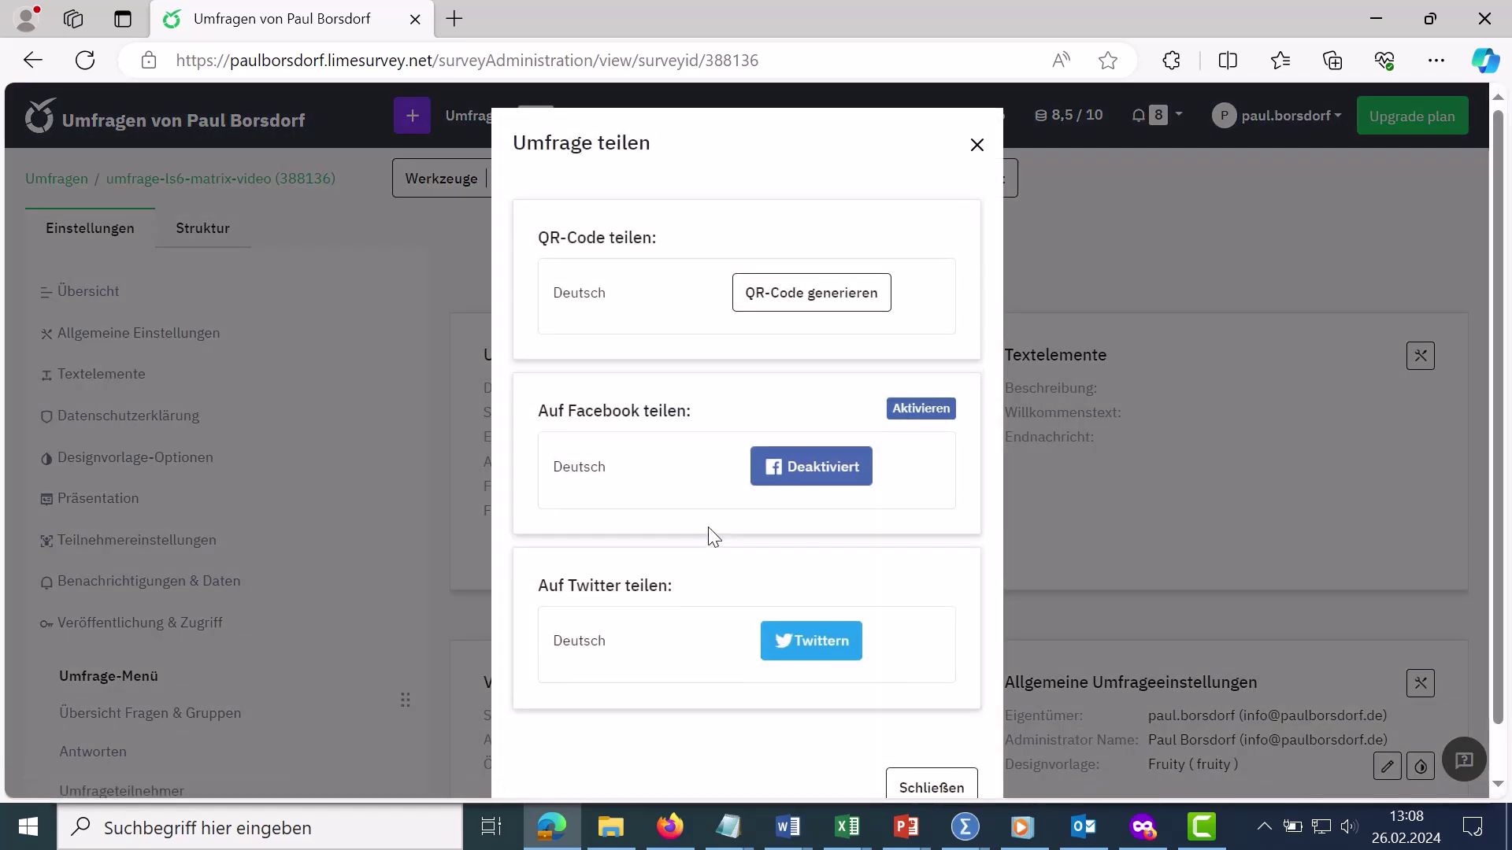
left_click(789, 311)
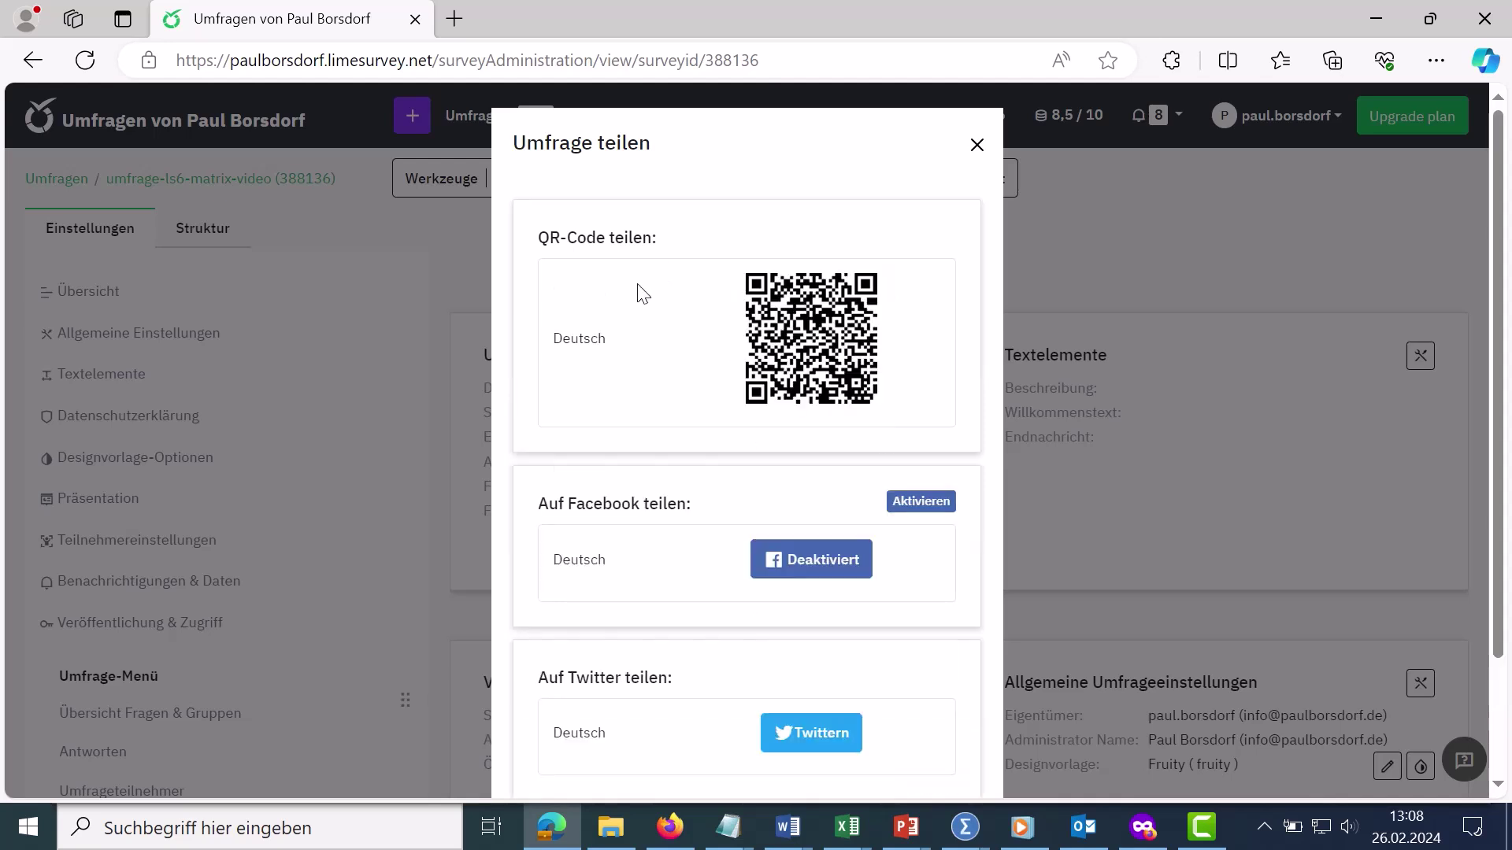
left_click(977, 147)
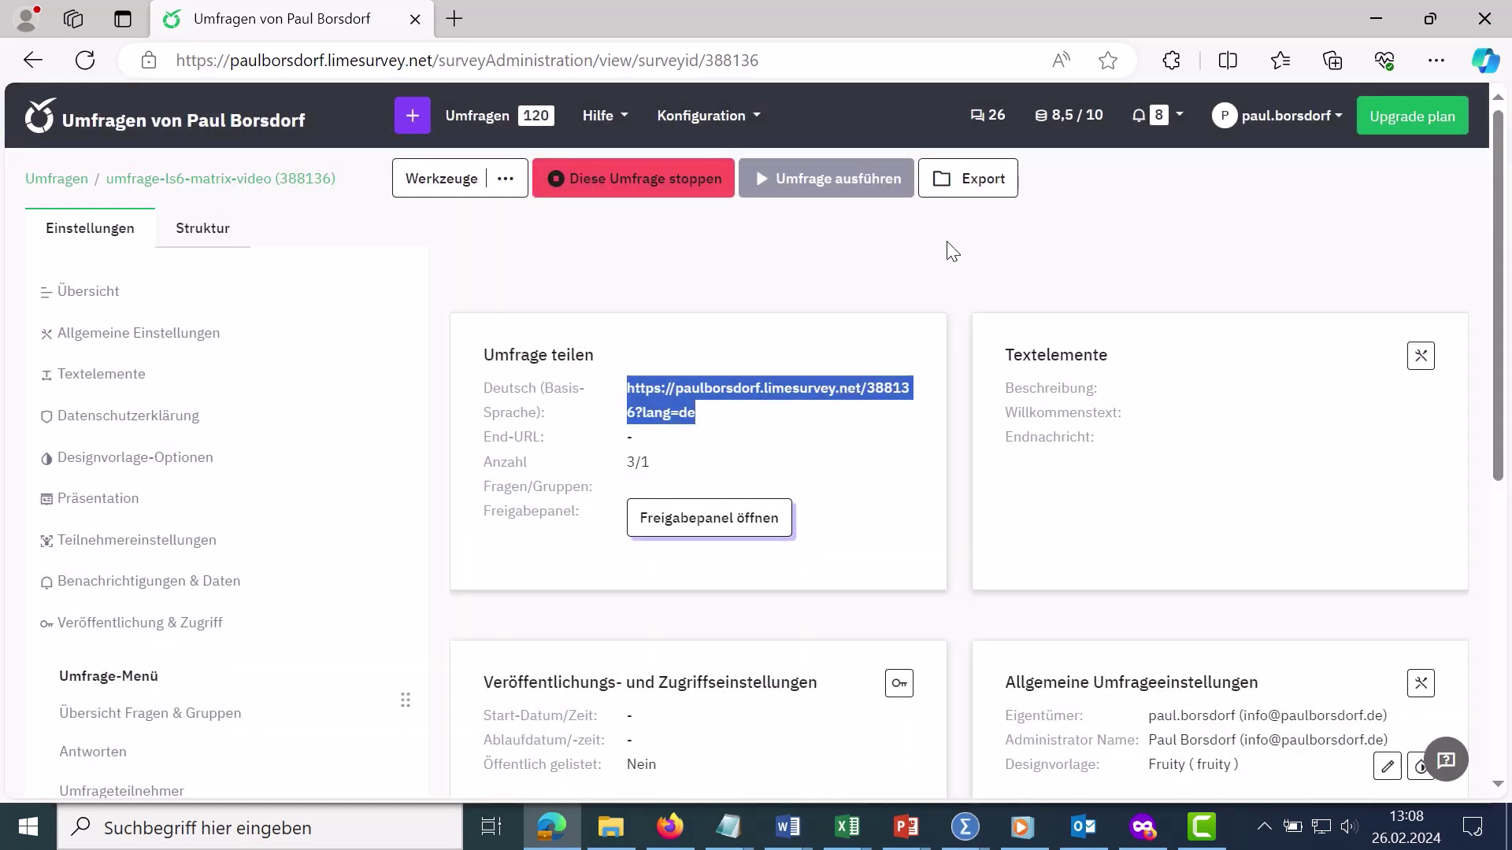
- Bring up the stop-survey page and weigh Umfrage zeitlich beenden against Umfrage deaktivieren
left_click(685, 204)
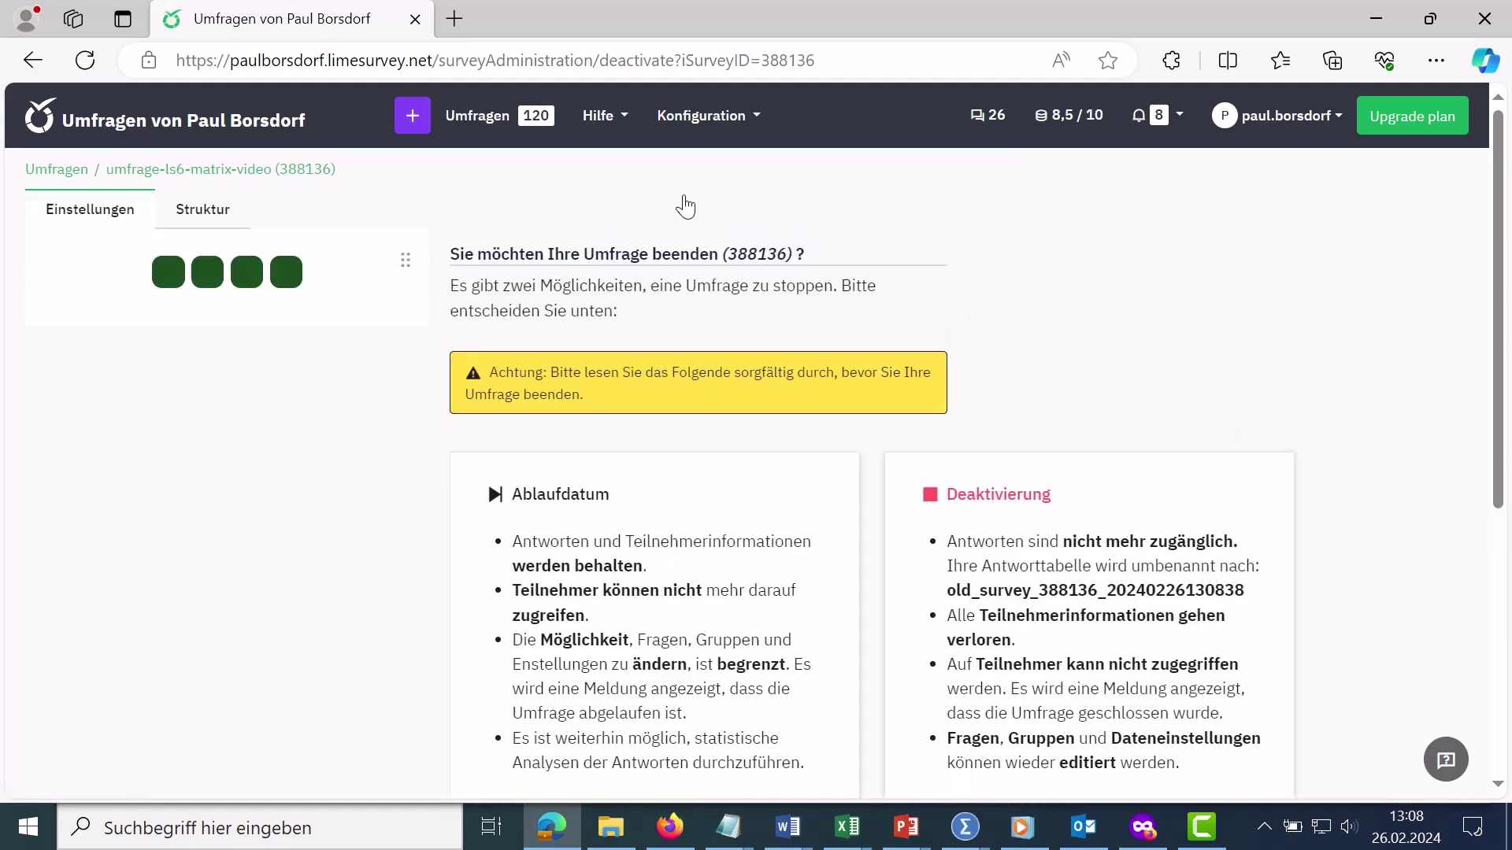
left_click_drag(1502, 211, 1509, 333)
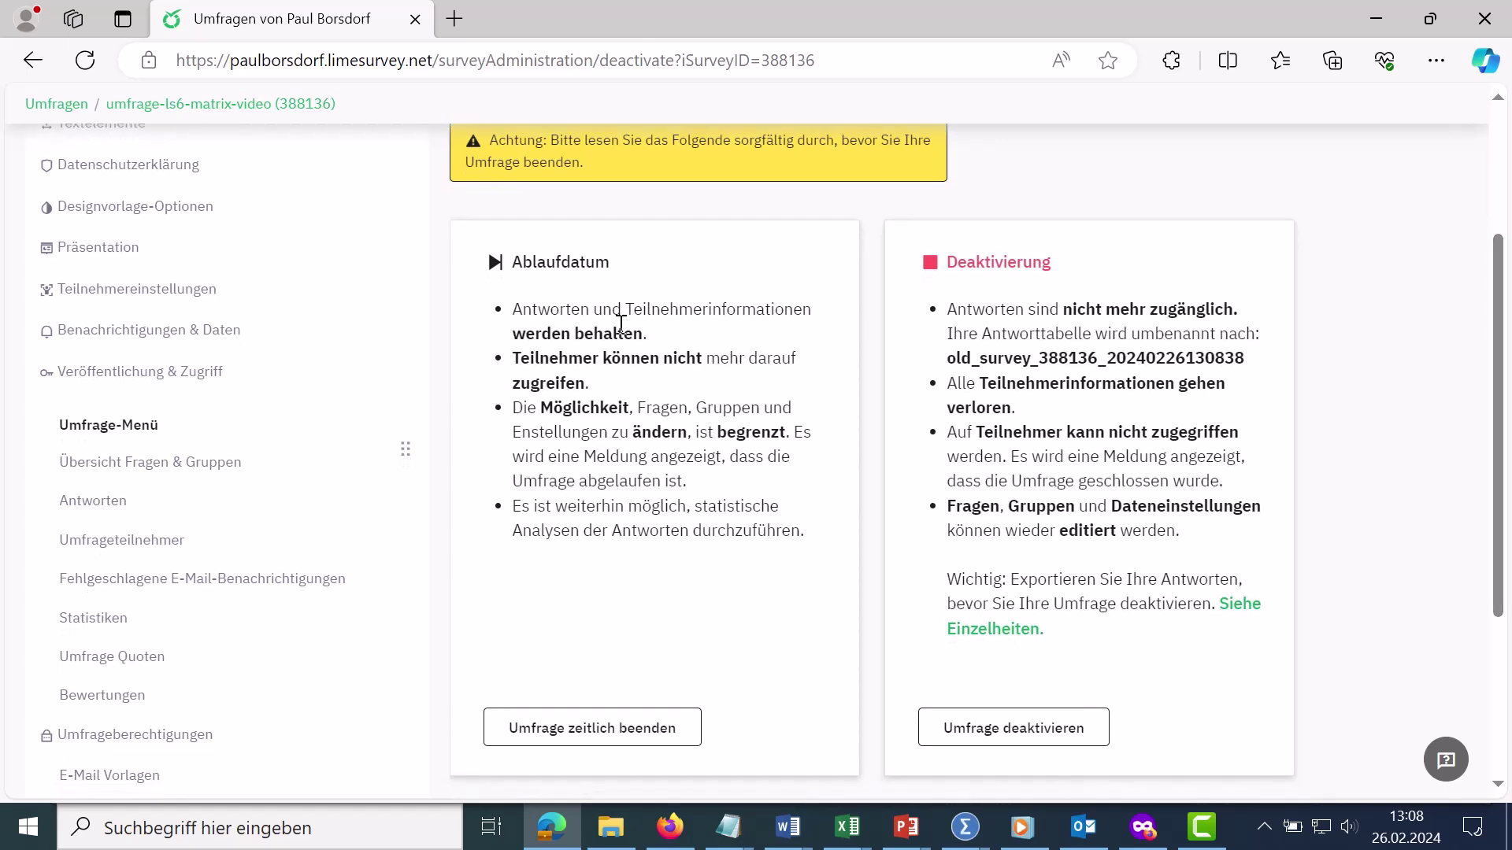
left_click(580, 731)
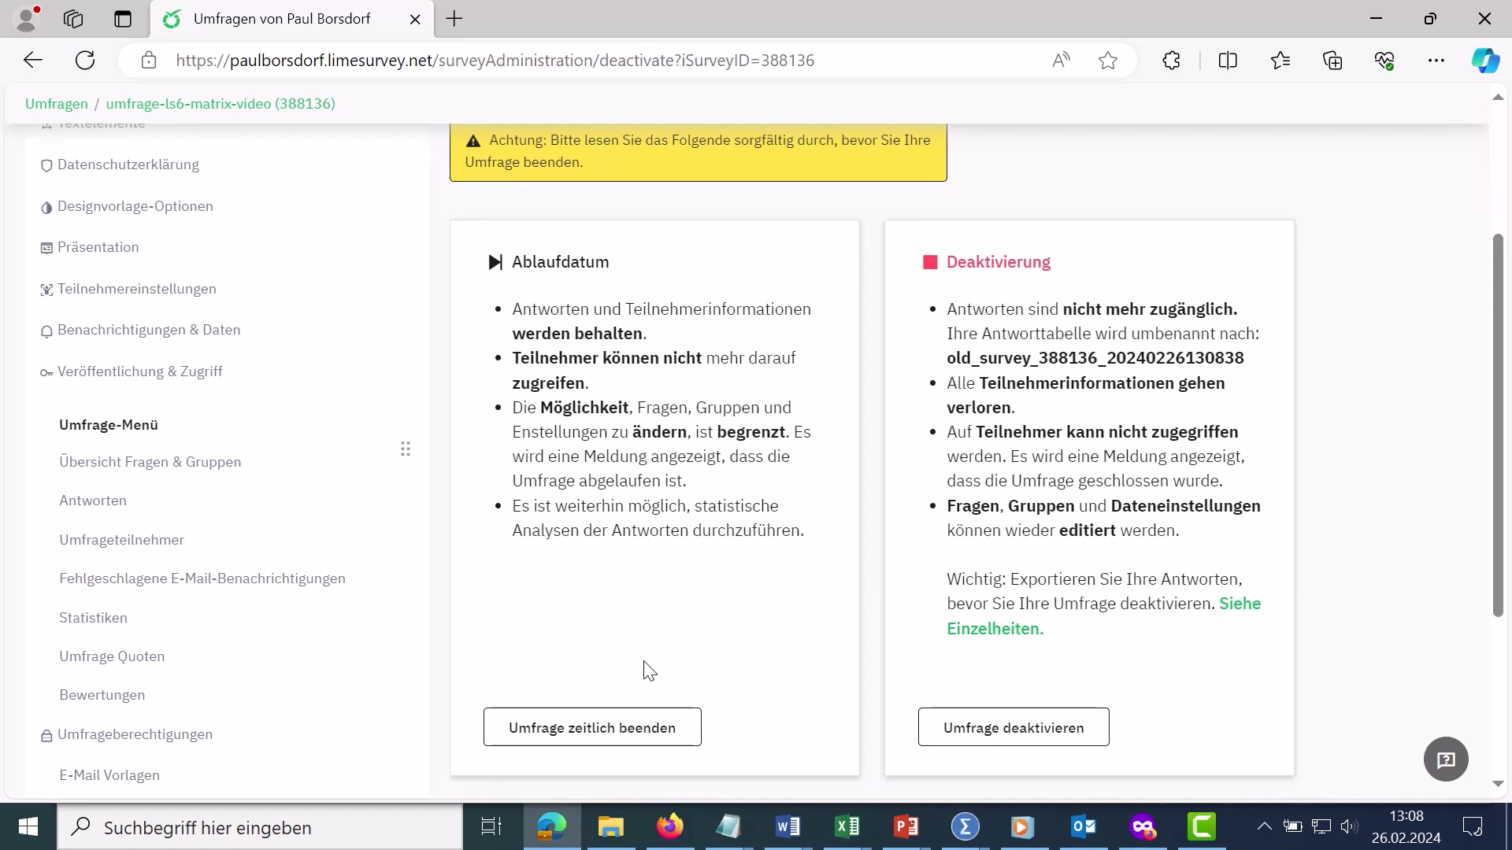
left_click(997, 733)
left_click(1050, 731)
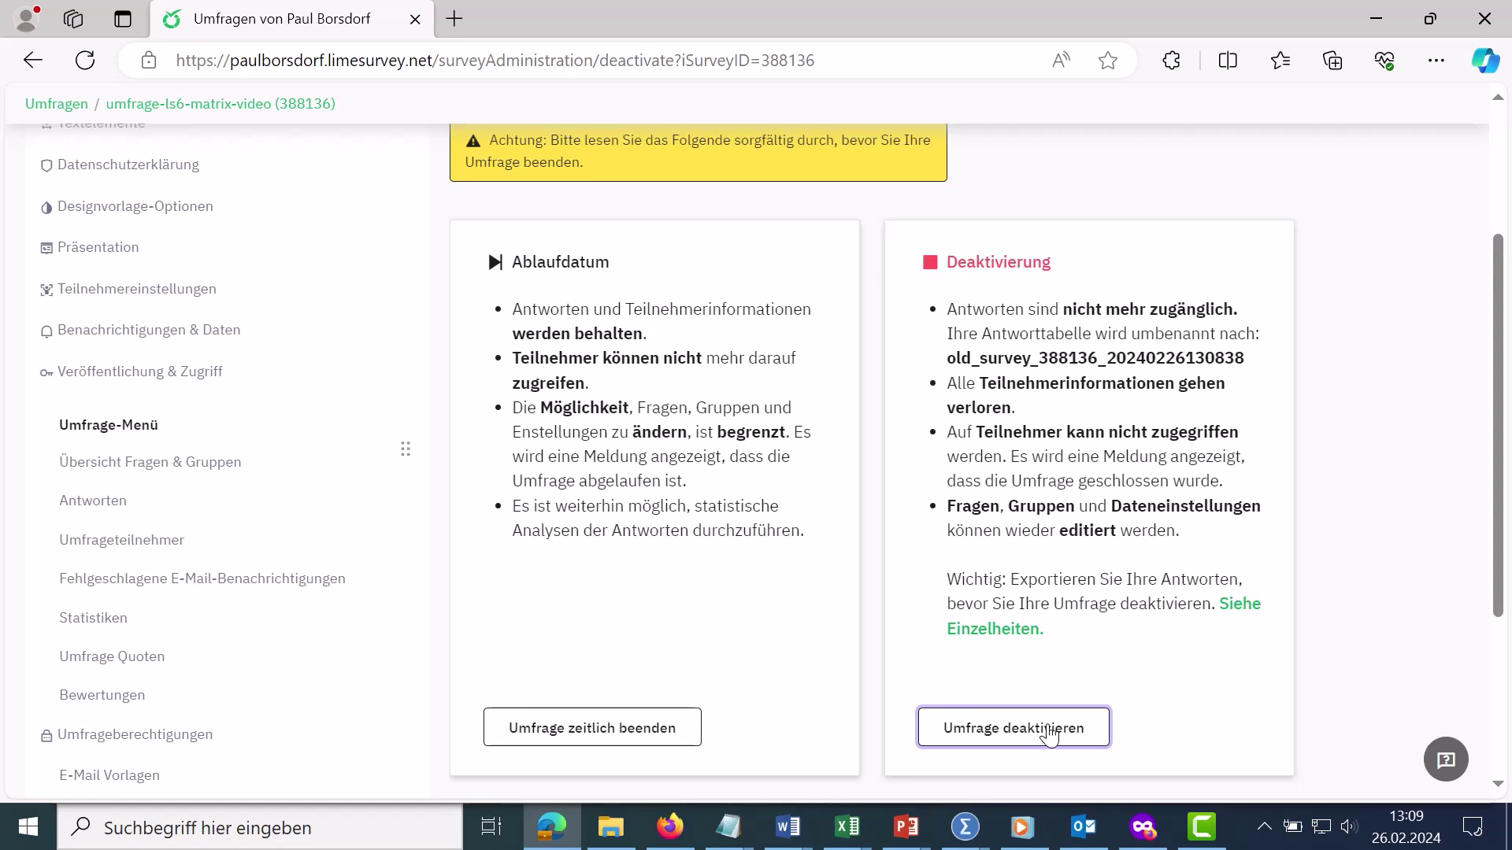
- Expire the survey with end date 26.02.2024 13:08 and open its Statistiken page
left_click(616, 729)
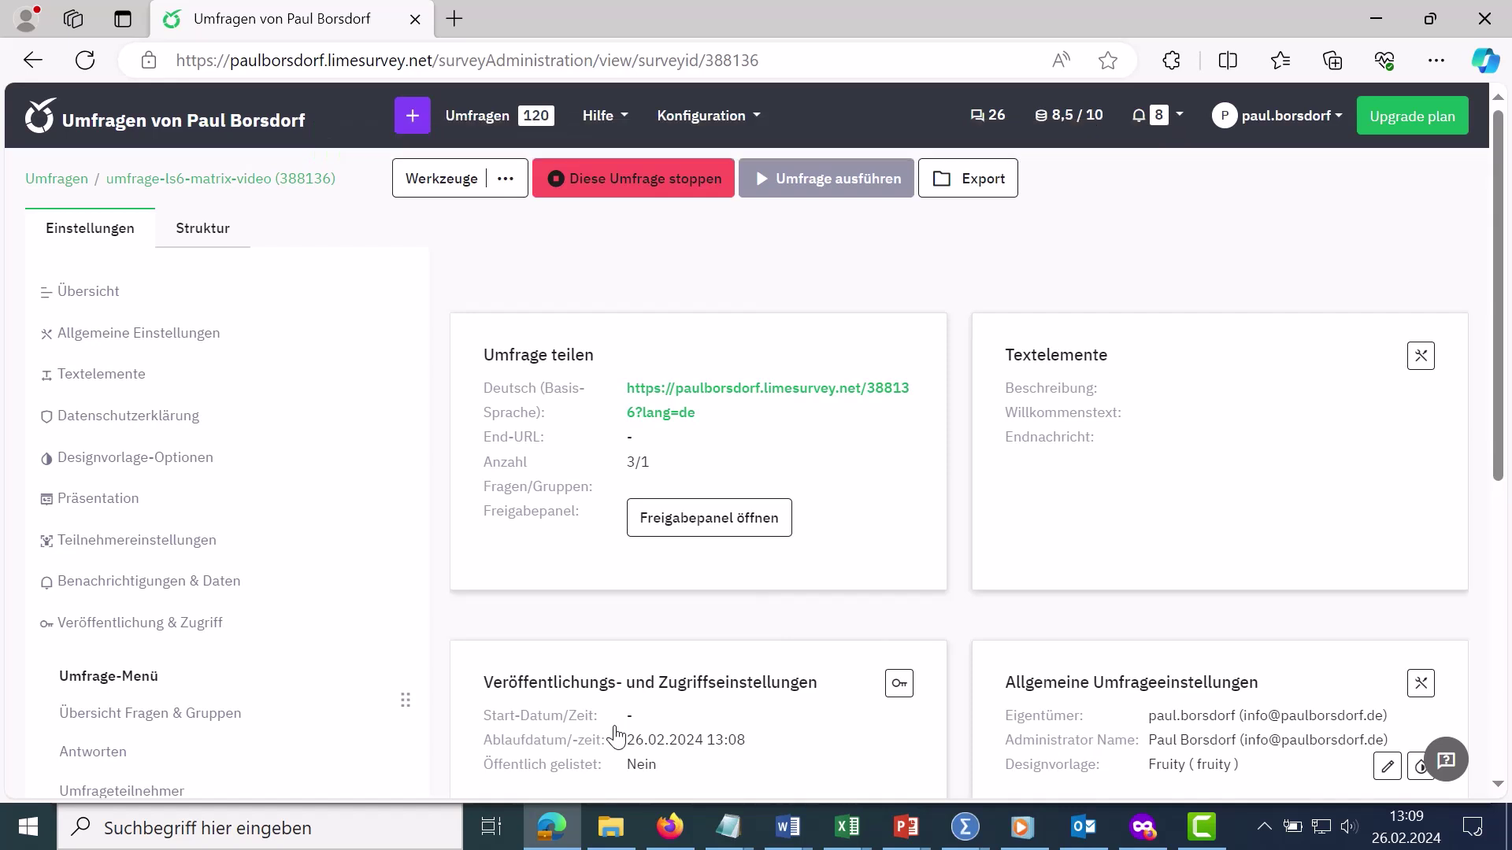
left_click_drag(1505, 244, 1508, 323)
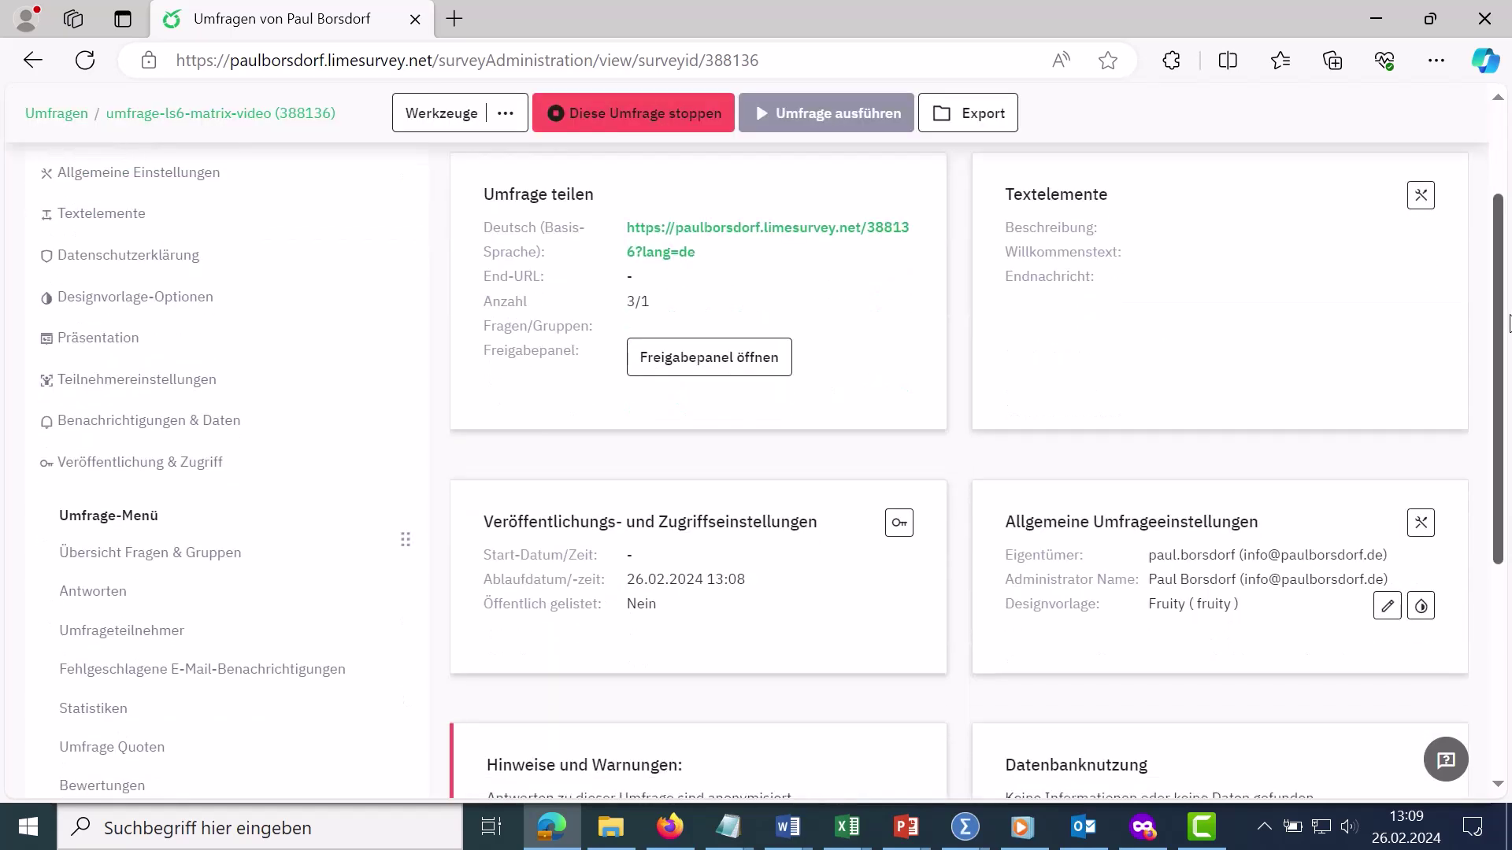
left_click(107, 714)
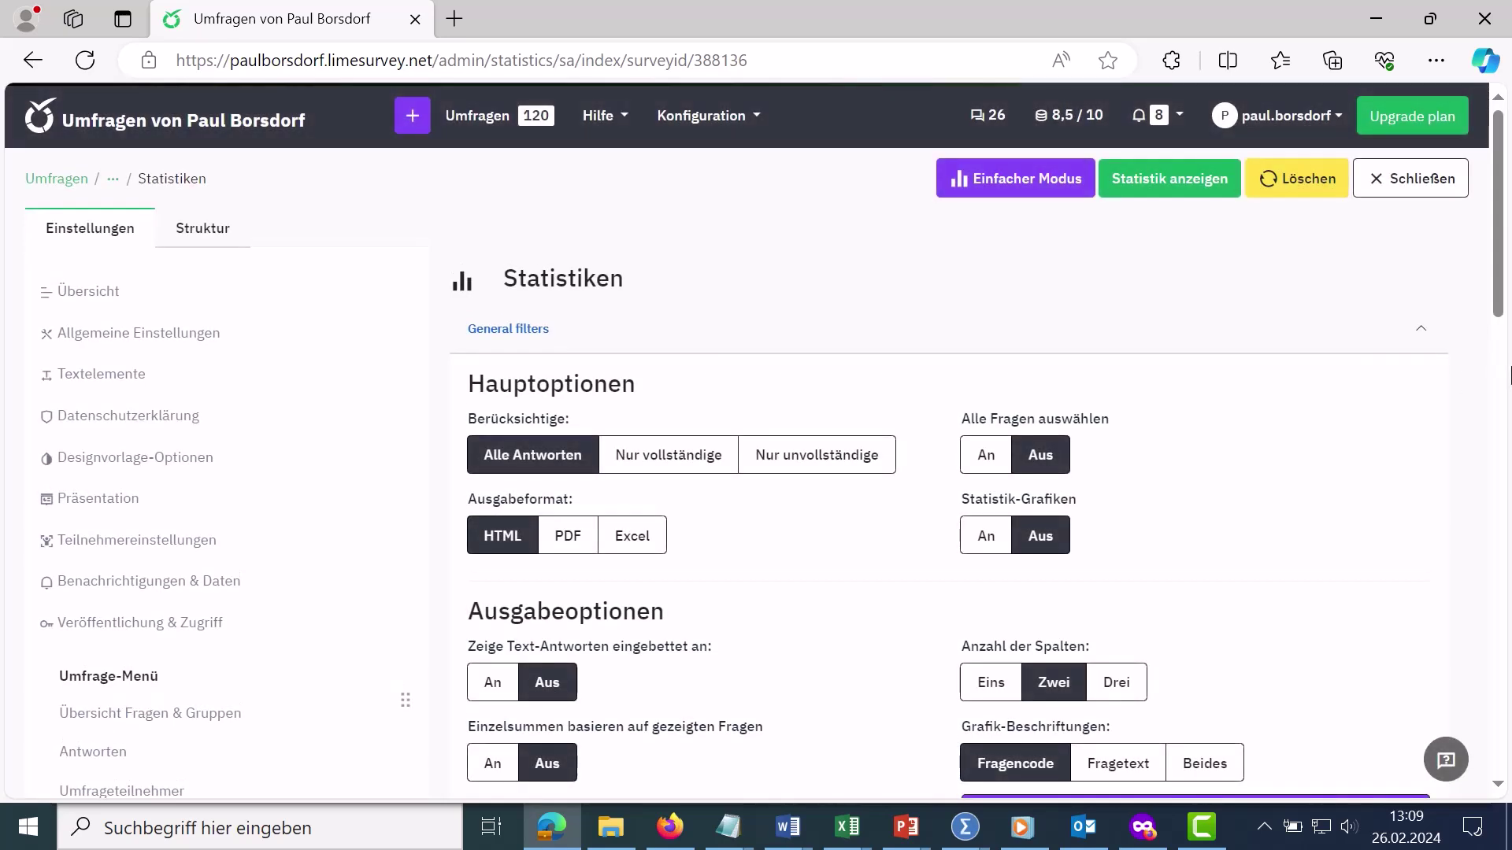
- Reach the Antworten exportieren page from the responses list and pick SPSS (.sav) as the format
left_click(101, 753)
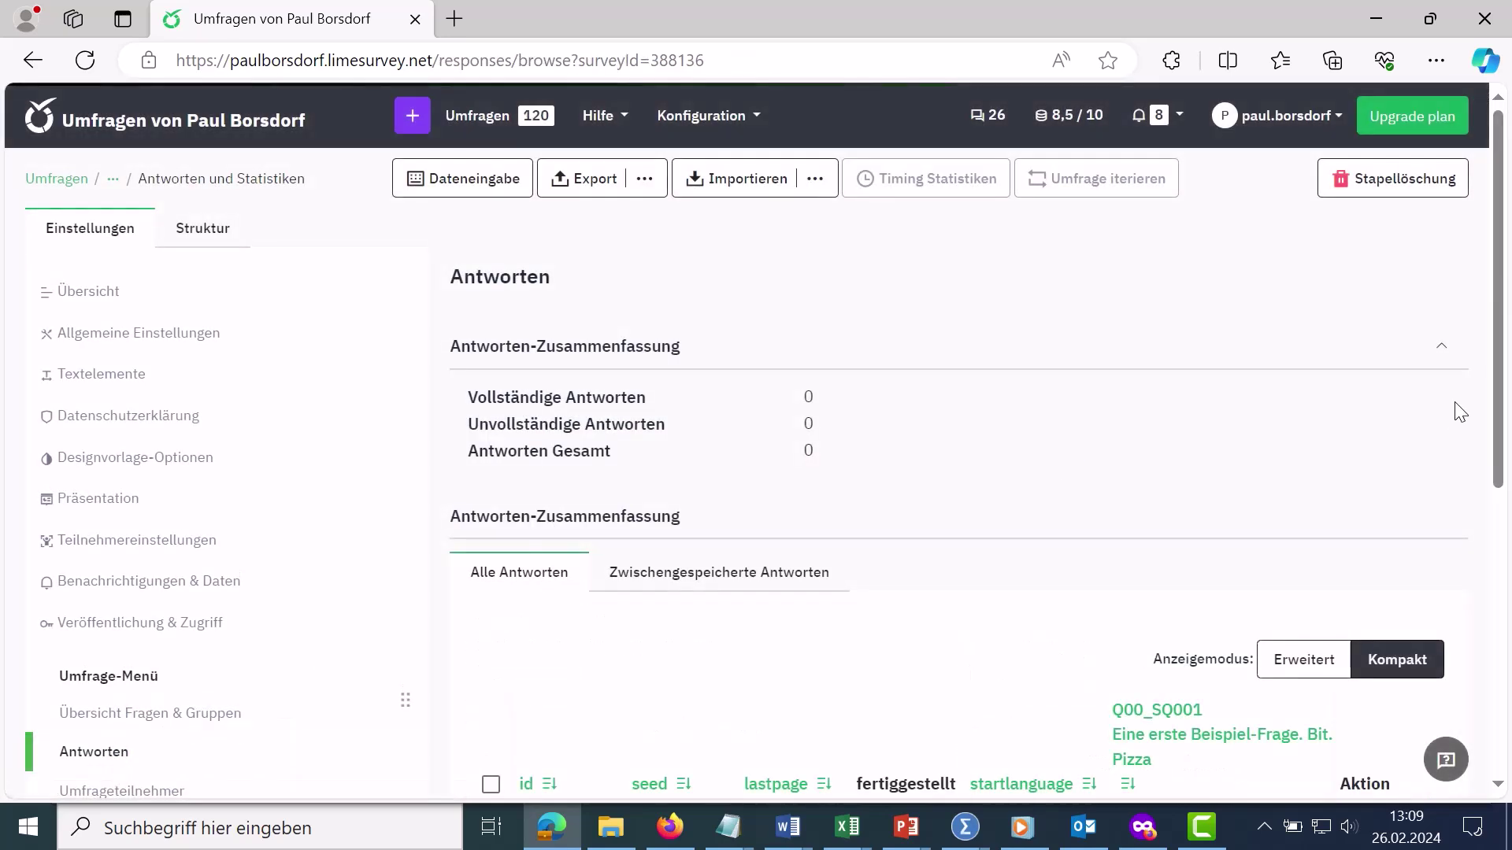
left_click_drag(1500, 303, 1503, 260)
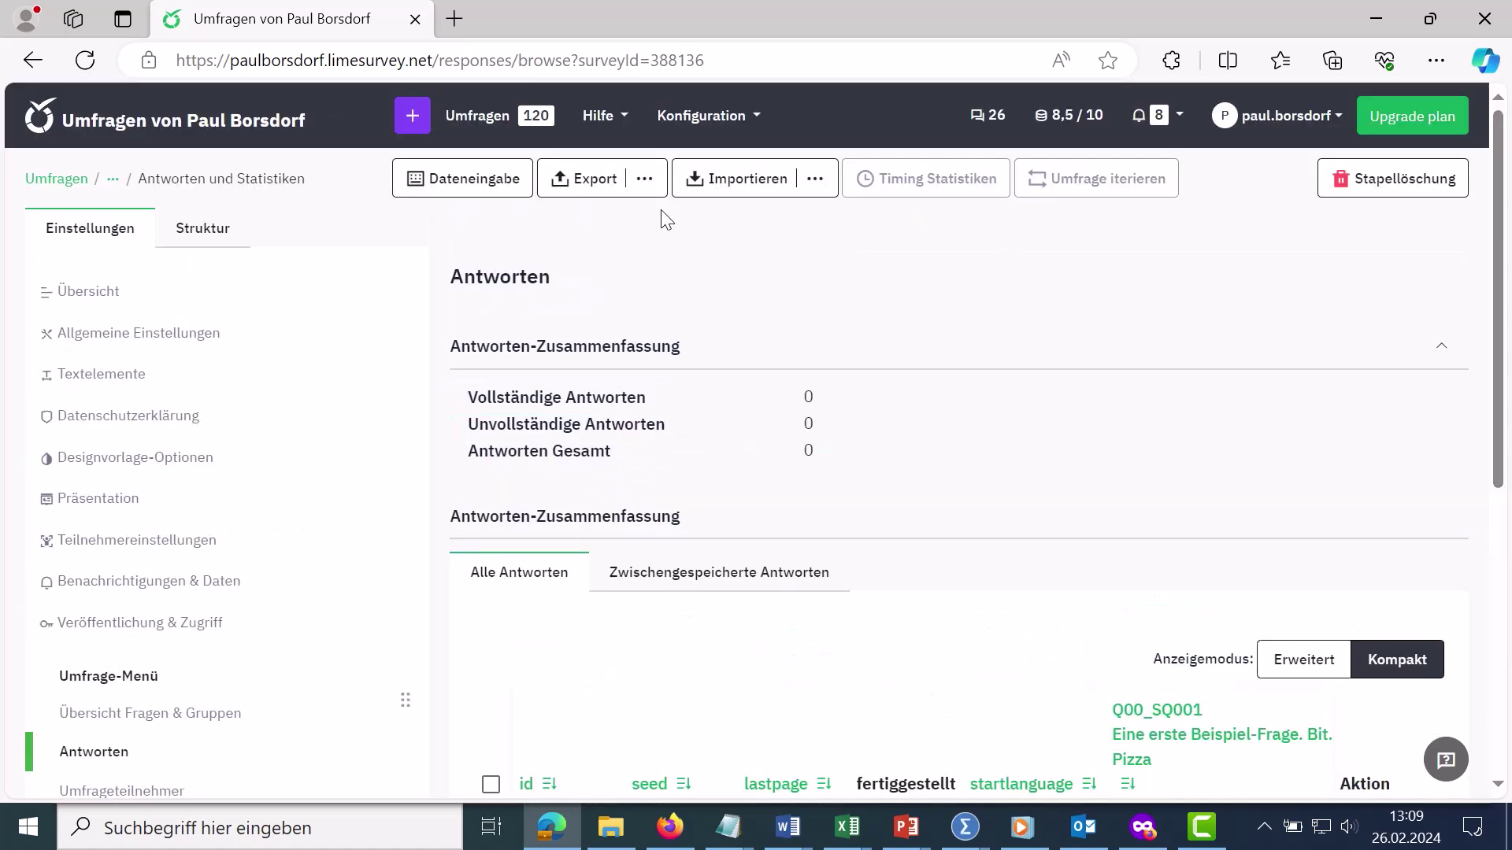
left_click(641, 181)
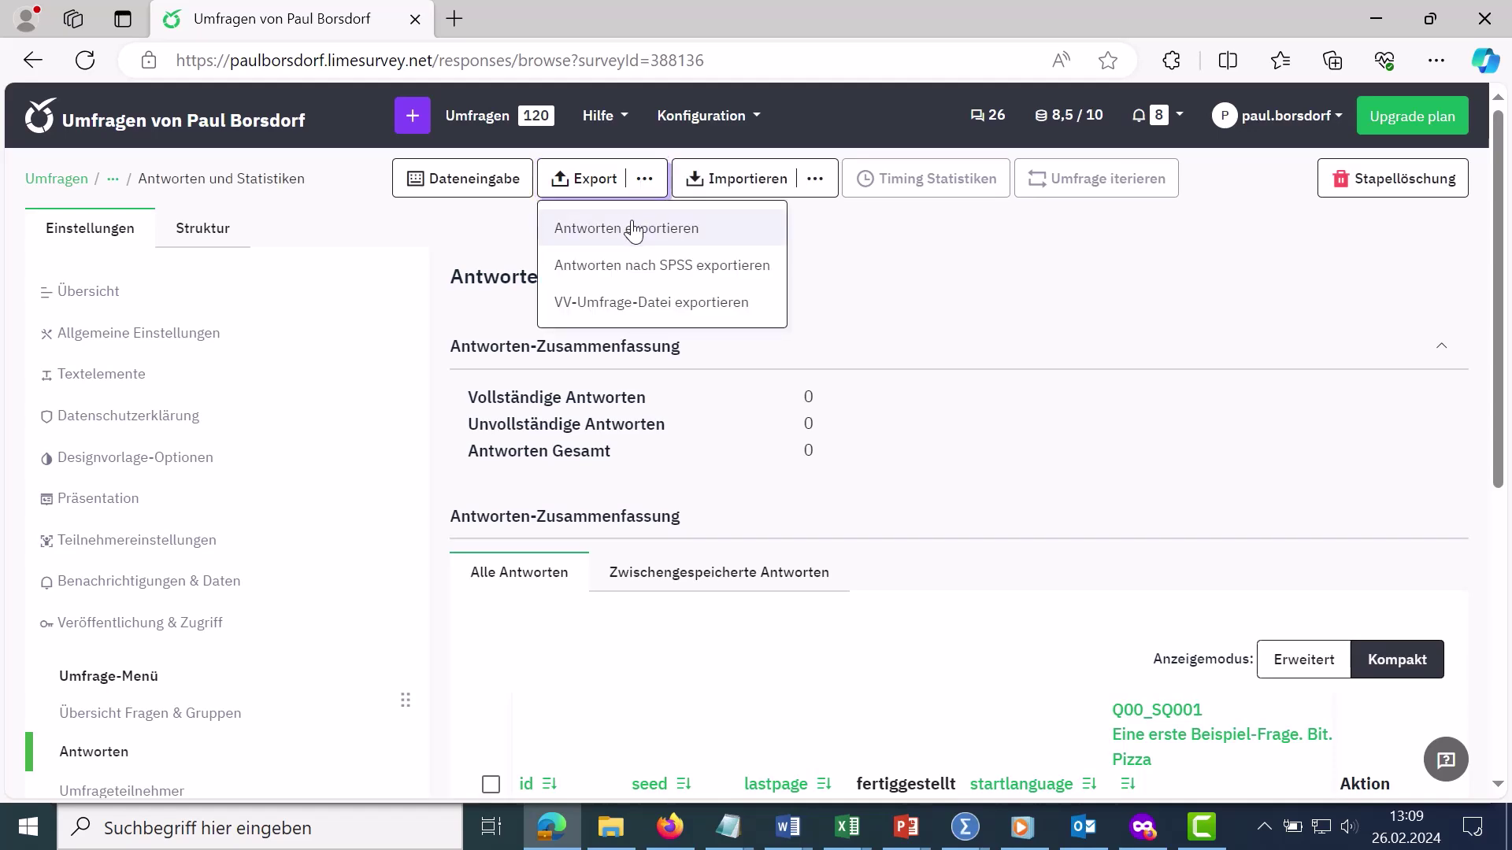
left_click(635, 227)
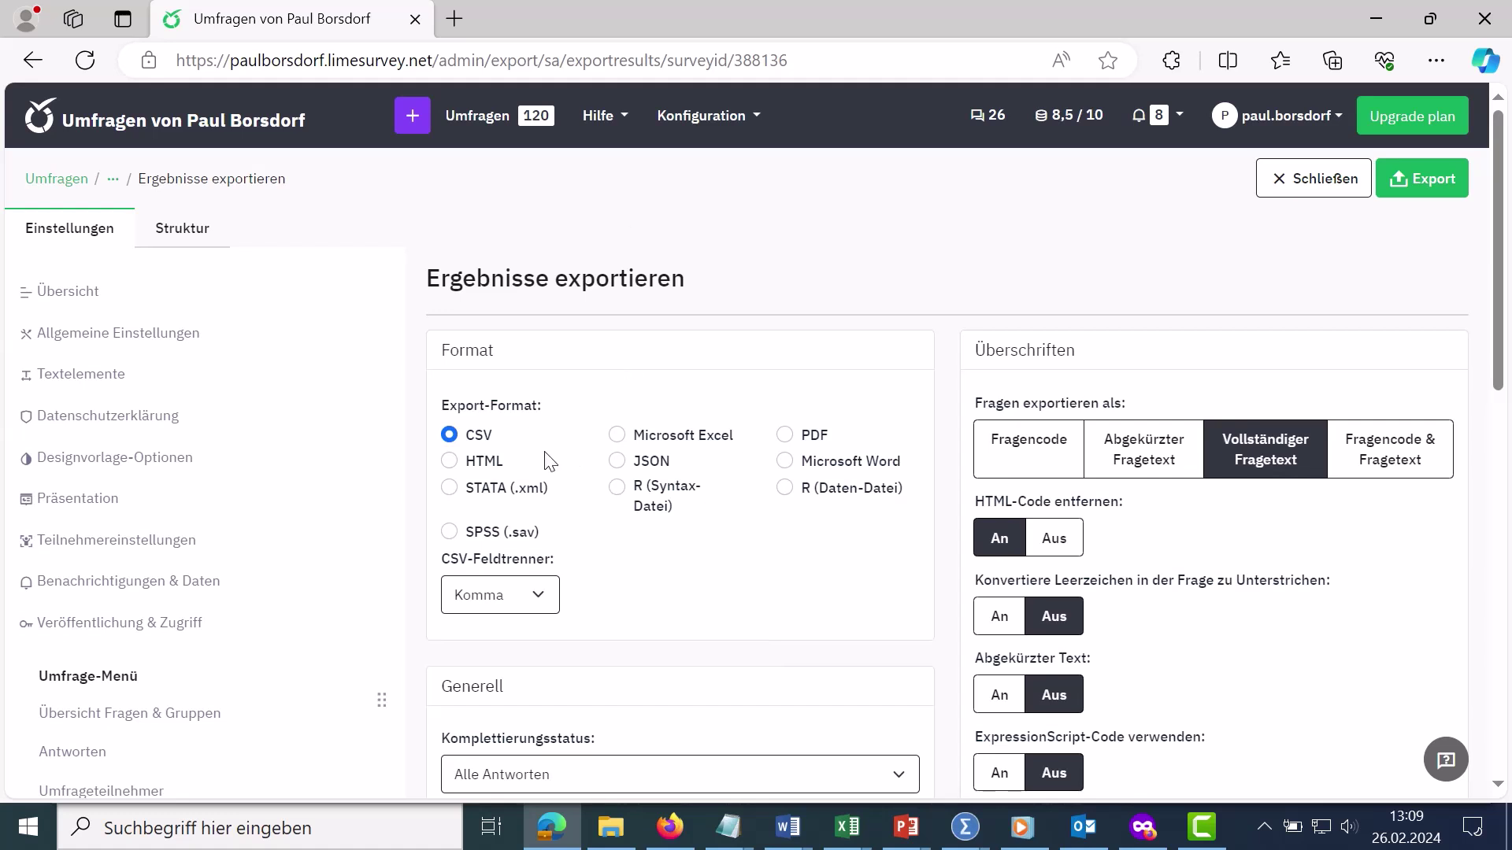
left_click(618, 435)
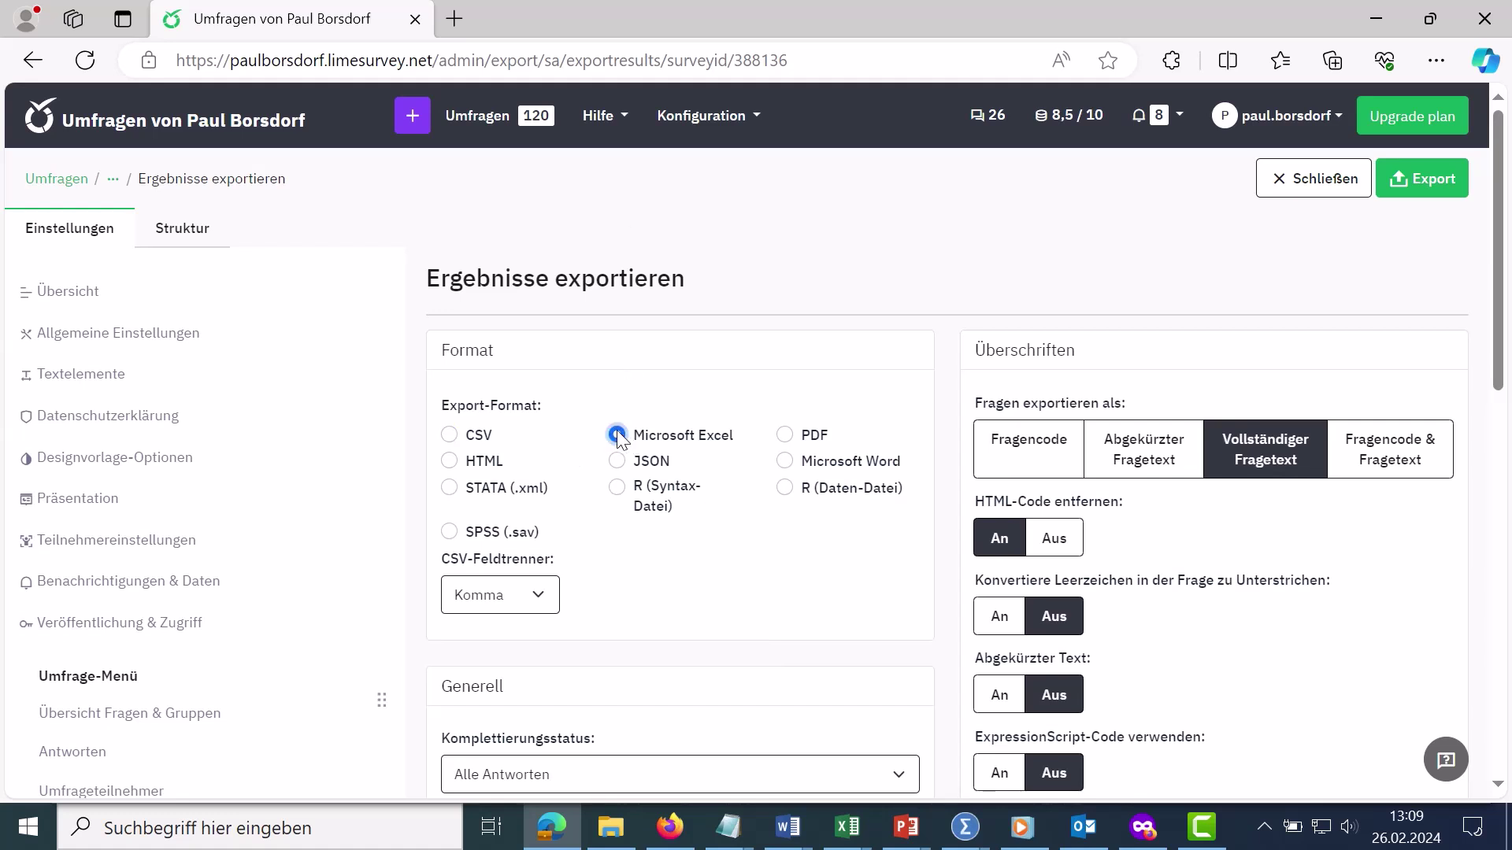
left_click(450, 532)
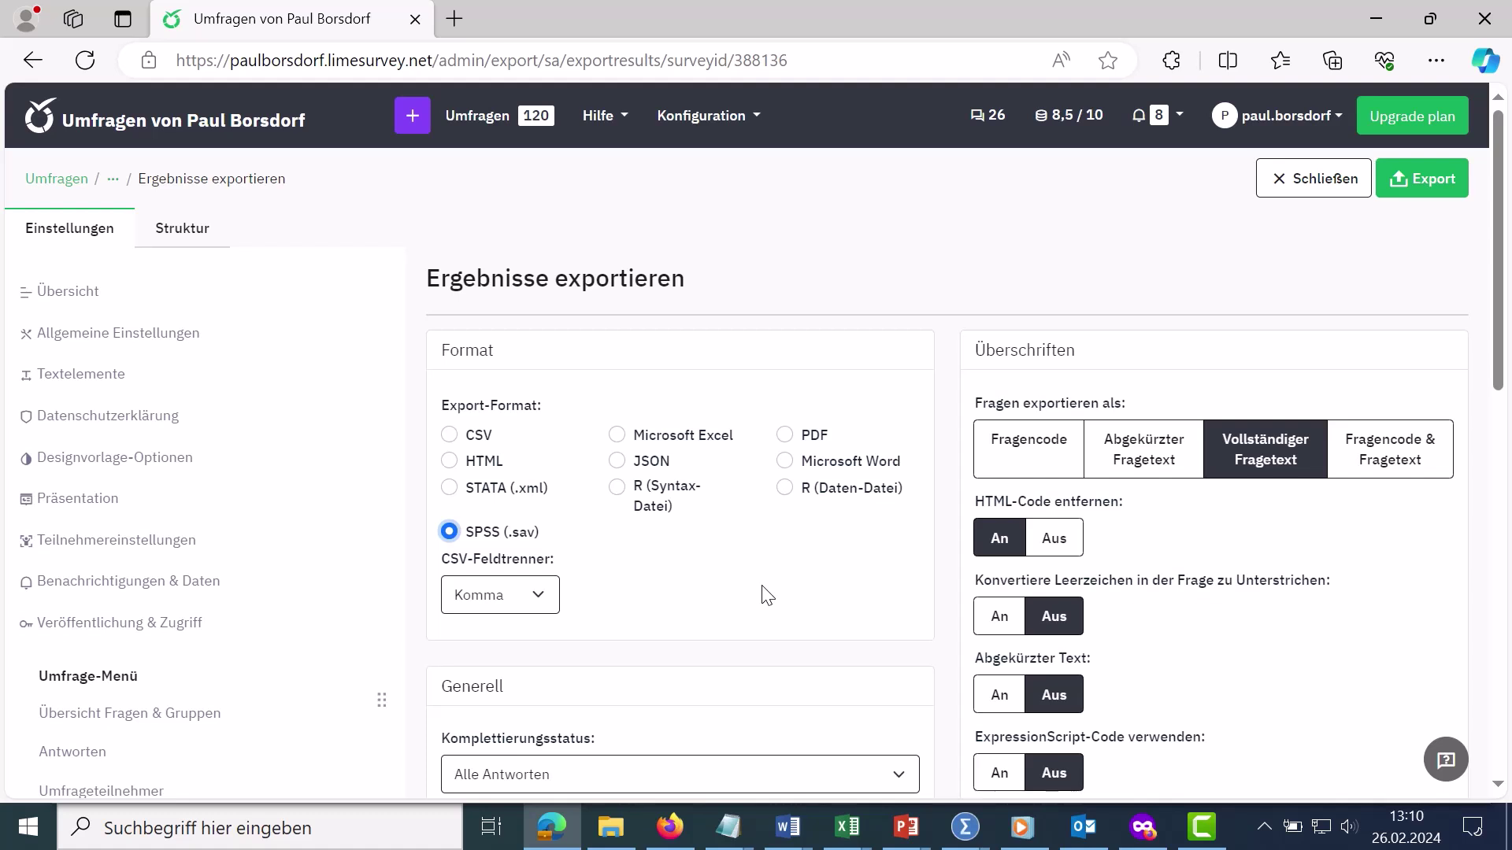